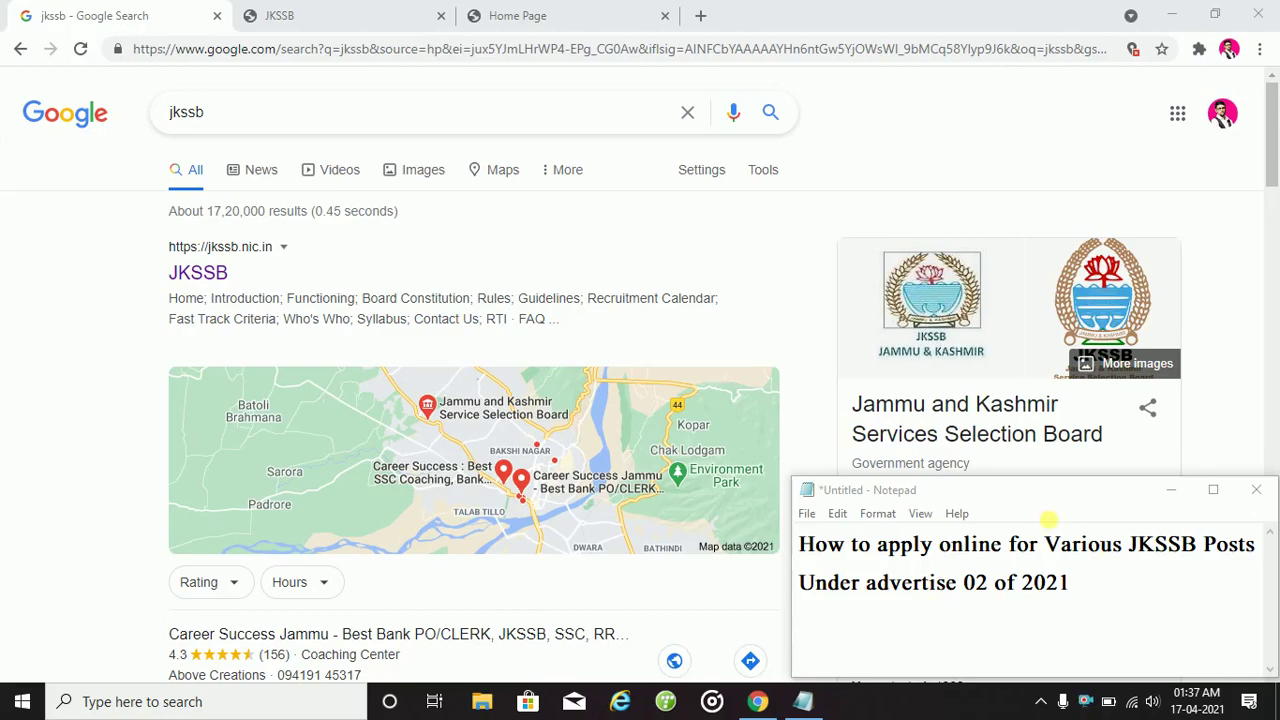
- Minimise the Notepad note and view the jkssb.nic.in home page down to the entry for posts under Advt 02 of 2021
{"action": "left_click", "coordinate": [1170, 490]}
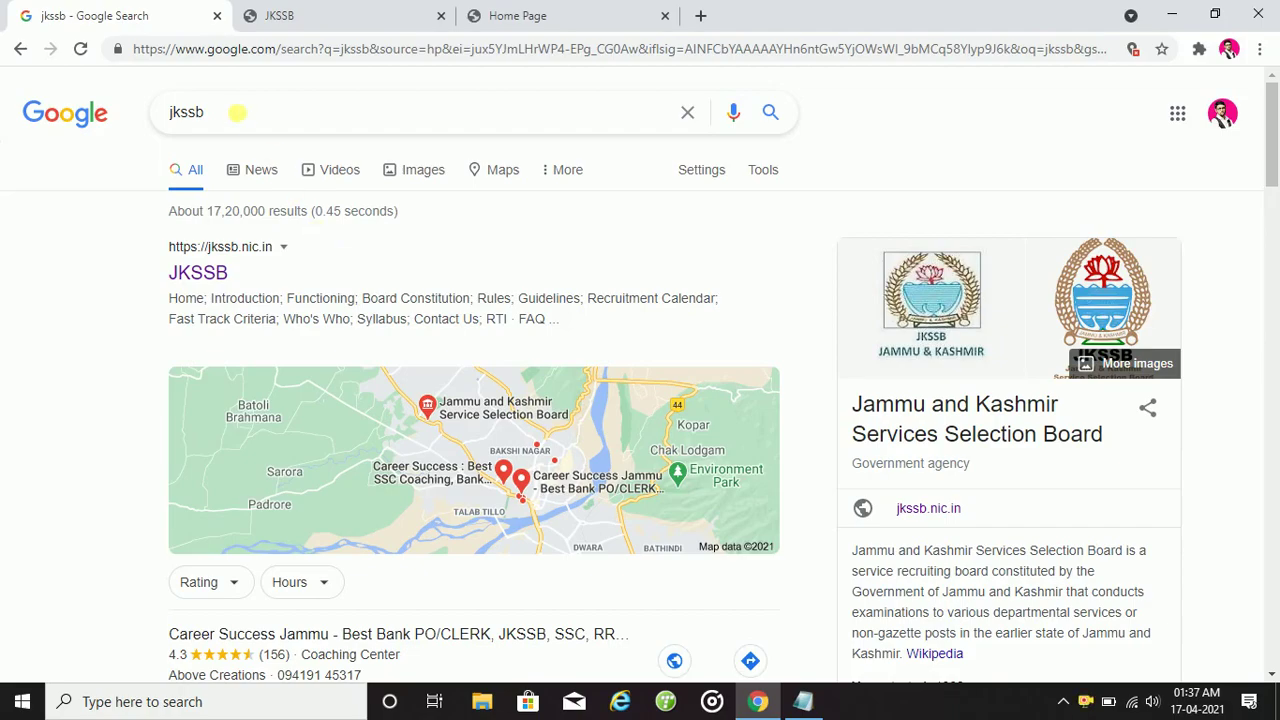
{"action": "left_click", "coordinate": [240, 118]}
{"action": "left_click", "coordinate": [100, 150]}
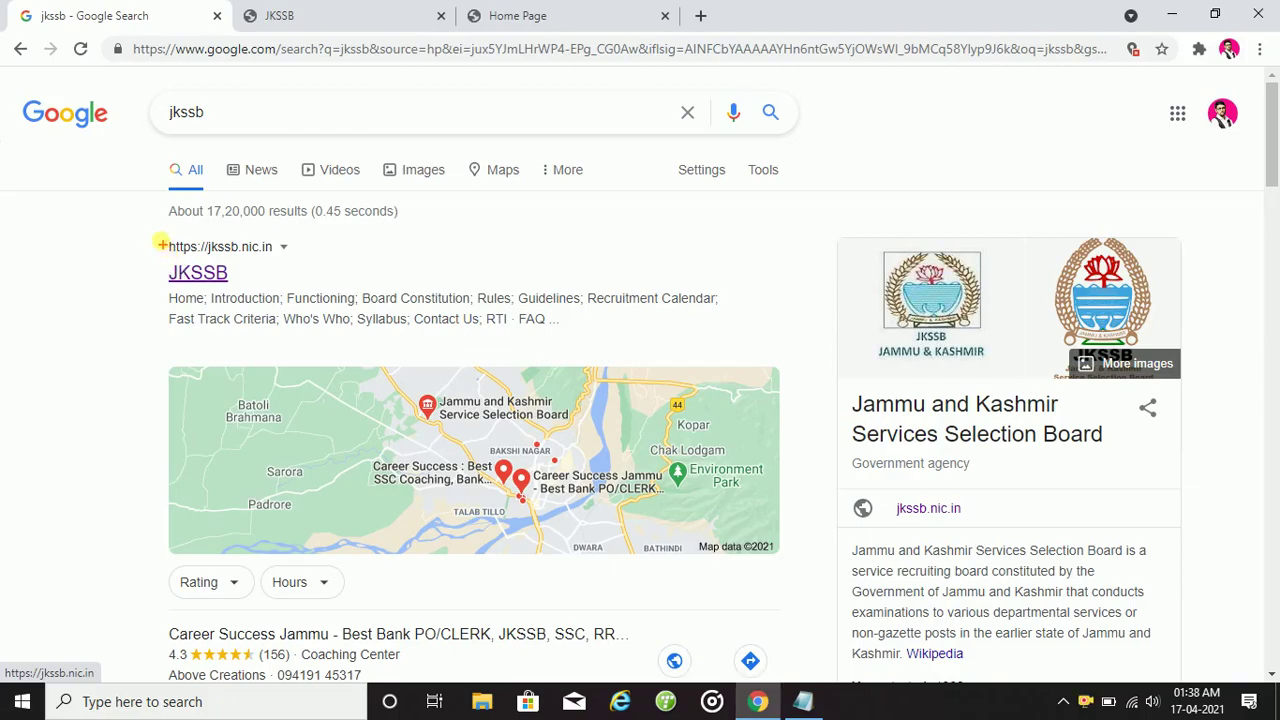
{"action": "mouse_move", "coordinate": [155, 233]}
{"action": "left_mouse_down"}
{"action": "mouse_move", "coordinate": [222, 286]}
{"action": "mouse_move", "coordinate": [300, 287]}
{"action": "left_mouse_up"}
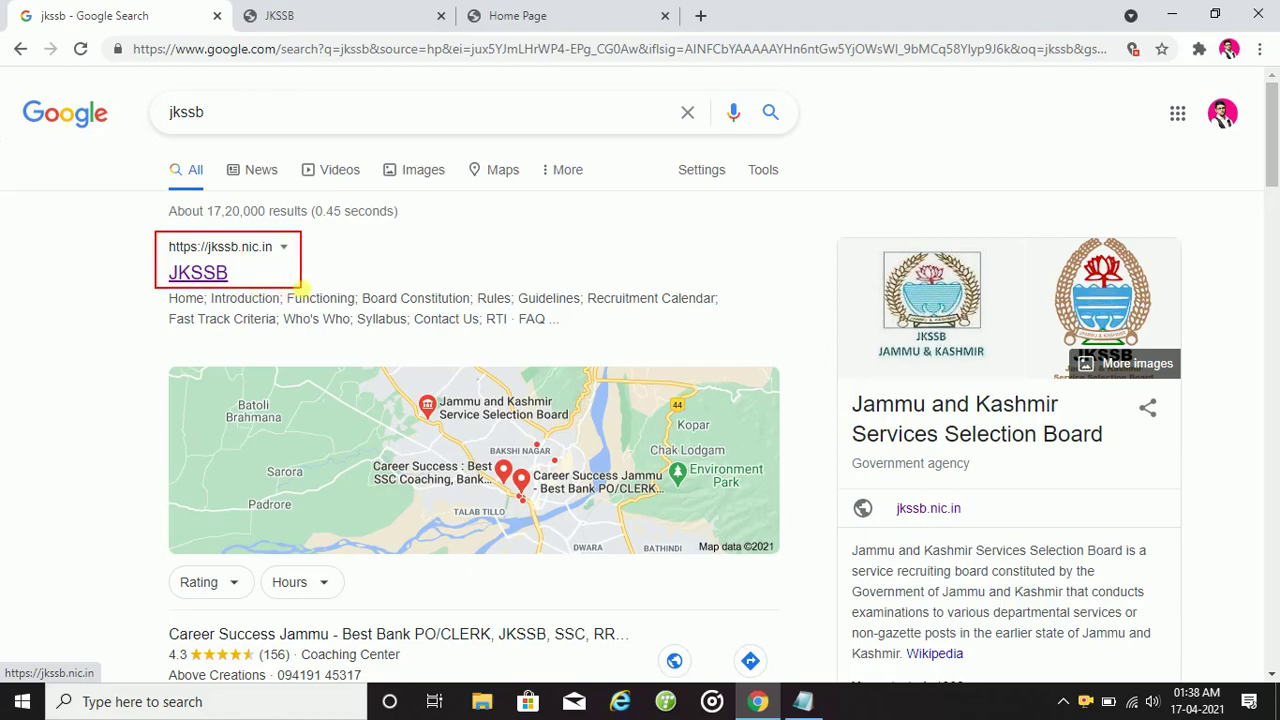
{"action": "key", "text": "Escape"}
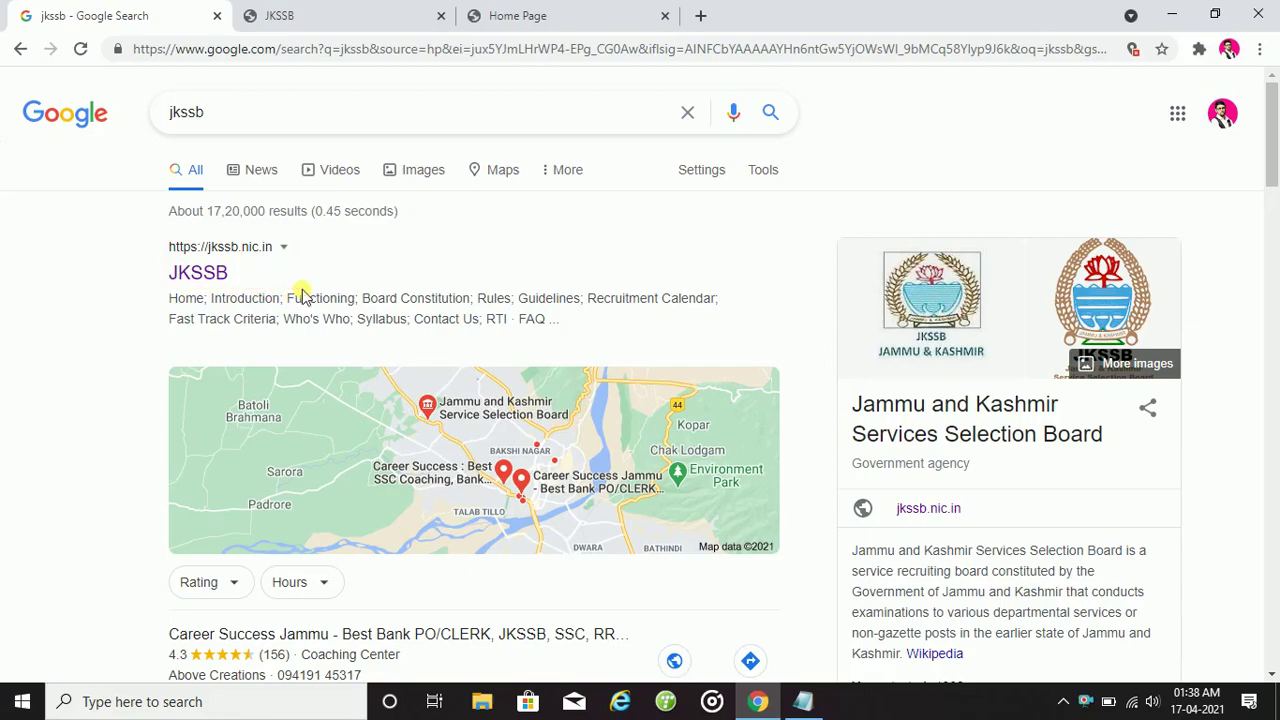
{"action": "left_click", "coordinate": [278, 15]}
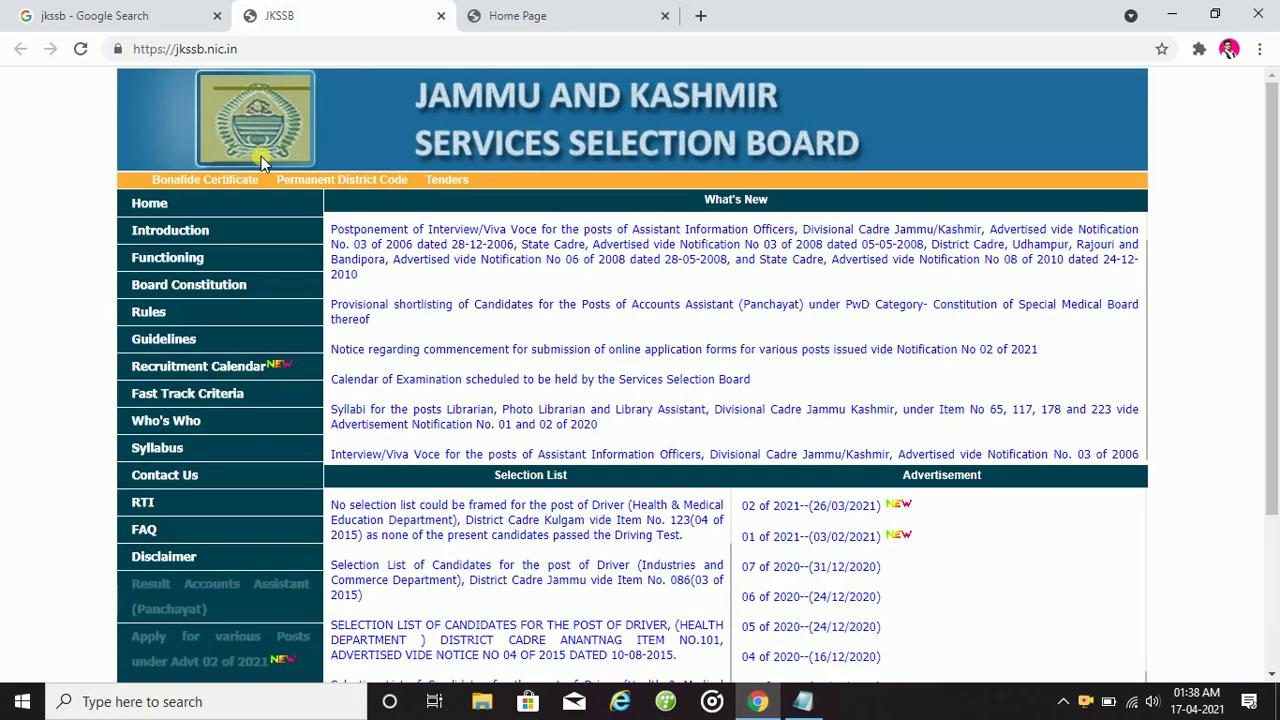
{"action": "scroll", "coordinate": [261, 156], "scroll_direction": "down", "scroll_amount": 2}
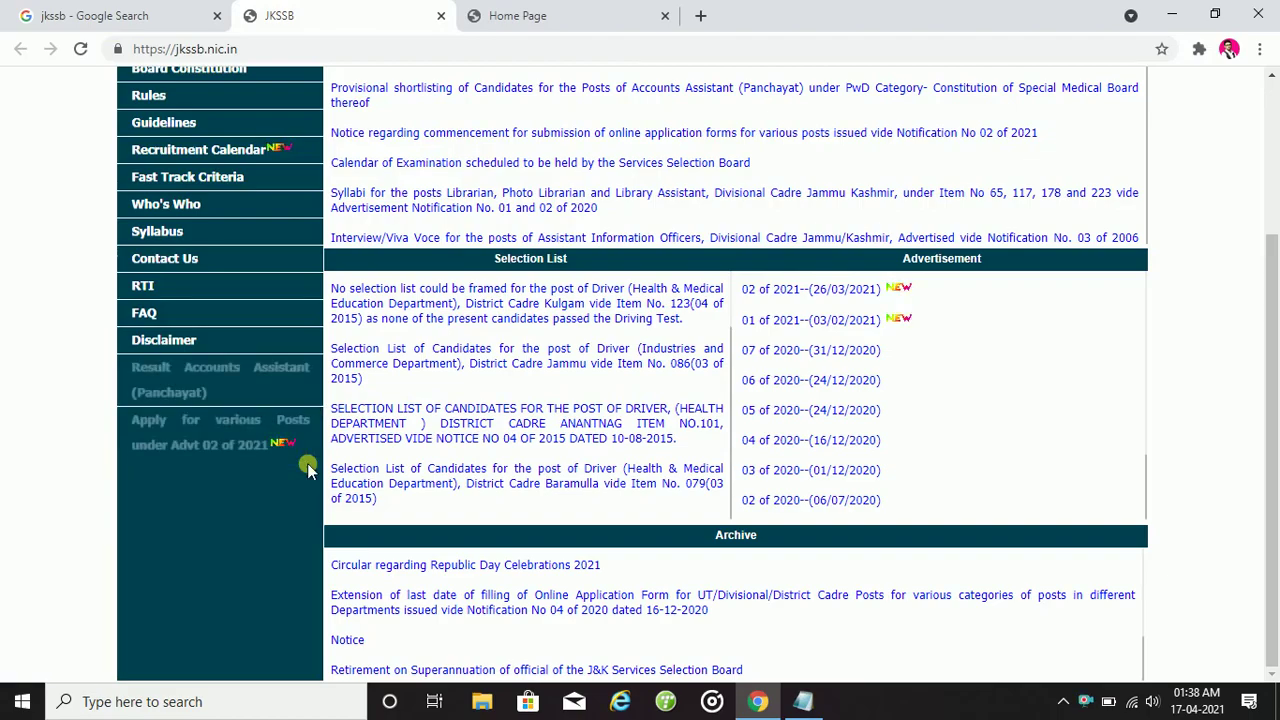
- On the ssbjk.org.in home page, open the online application login for advertisement 02 of 2021
{"action": "left_click", "coordinate": [504, 16]}
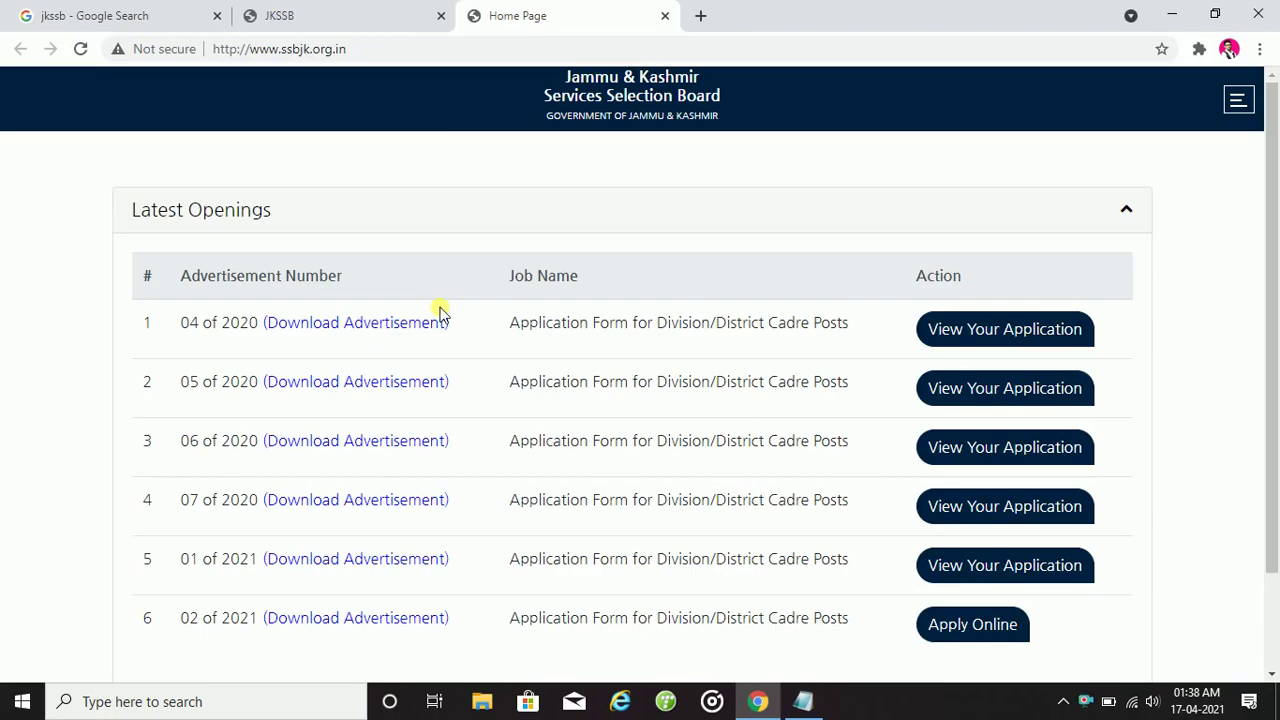
{"action": "scroll", "coordinate": [440, 313], "scroll_direction": "down", "scroll_amount": 2}
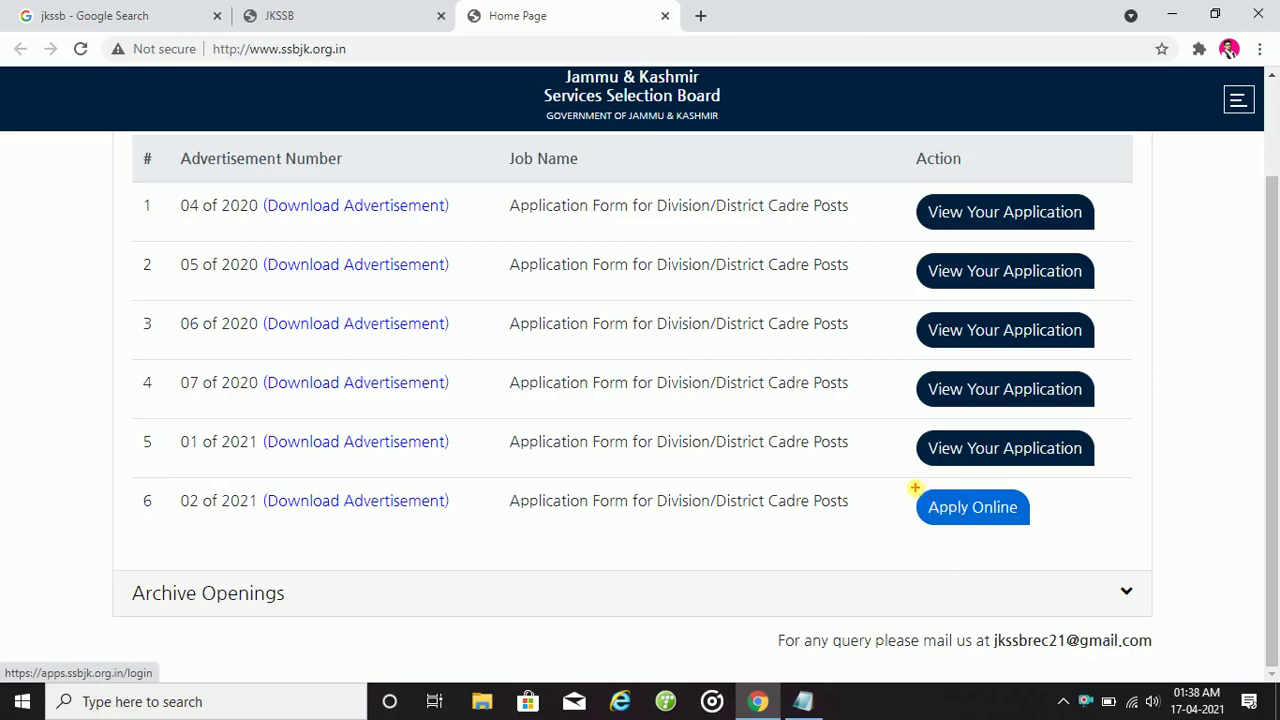
{"action": "left_click_drag", "start_coordinate": [914, 487], "coordinate": [1033, 533]}
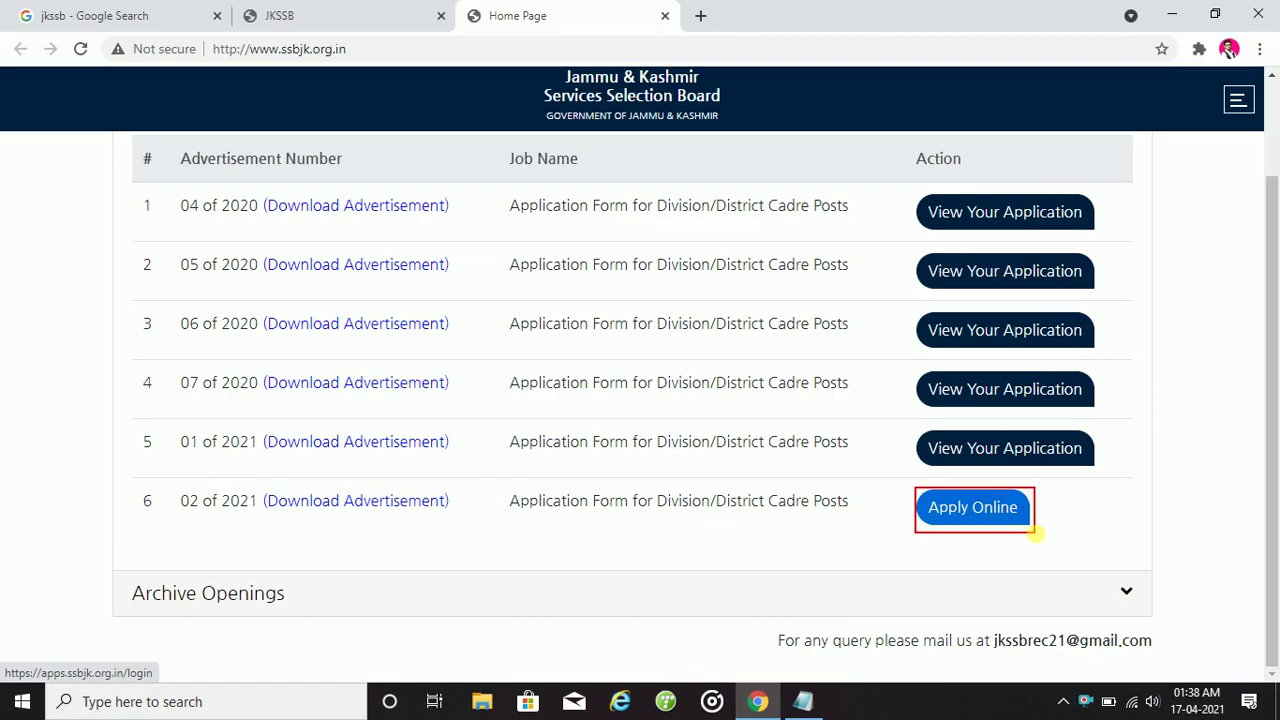
{"action": "left_click", "coordinate": [986, 512]}
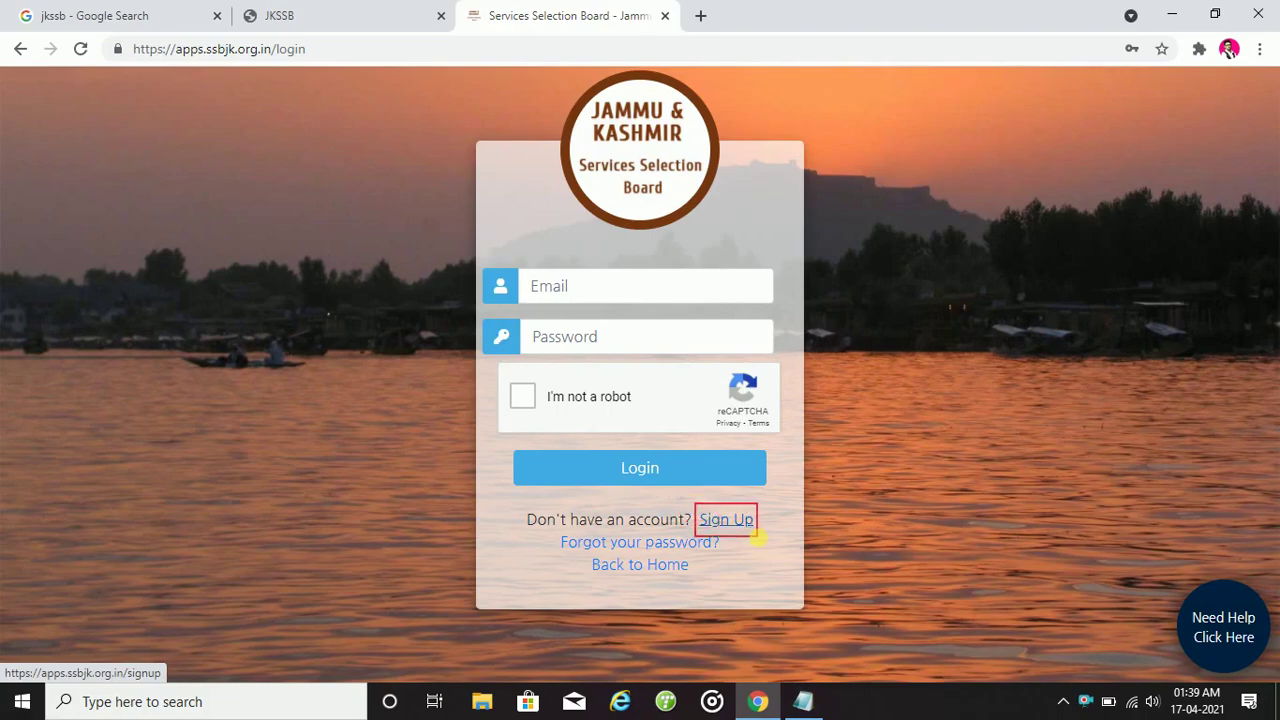
- View the sign-up form for registering a new account and return to the login page
{"action": "left_click", "coordinate": [740, 521]}
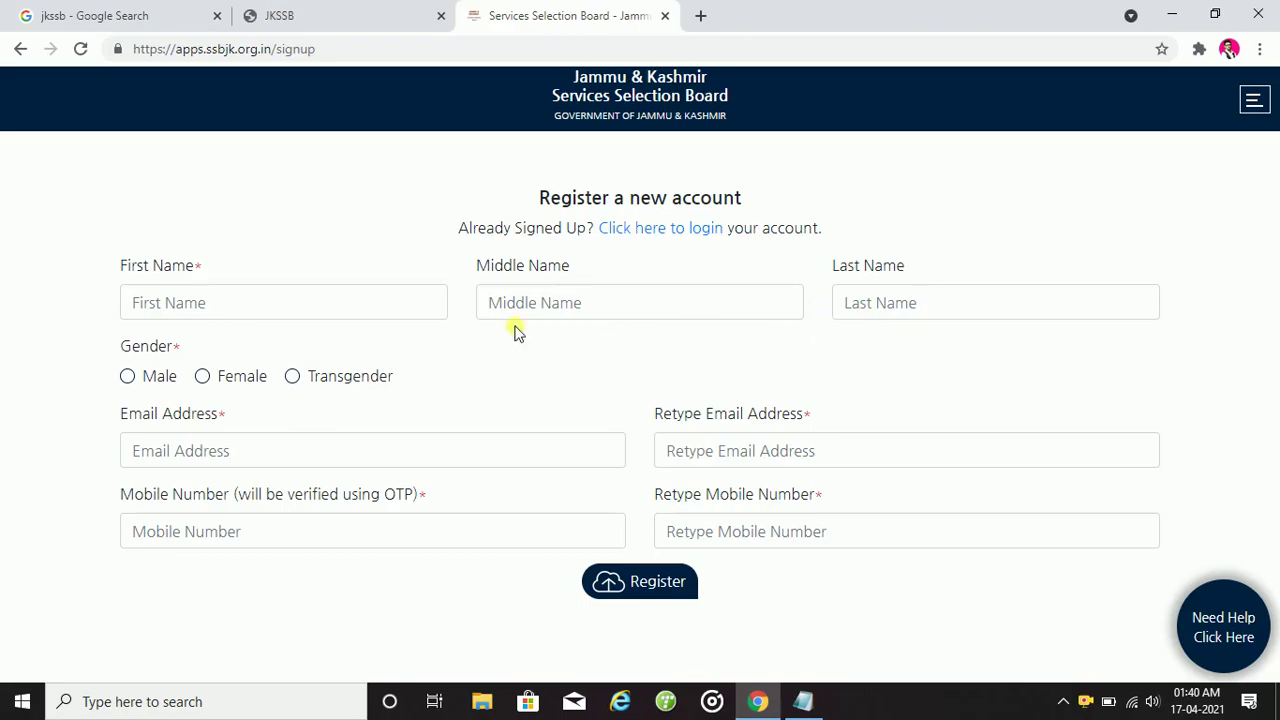
{"action": "left_click", "coordinate": [127, 377]}
{"action": "left_click", "coordinate": [668, 229]}
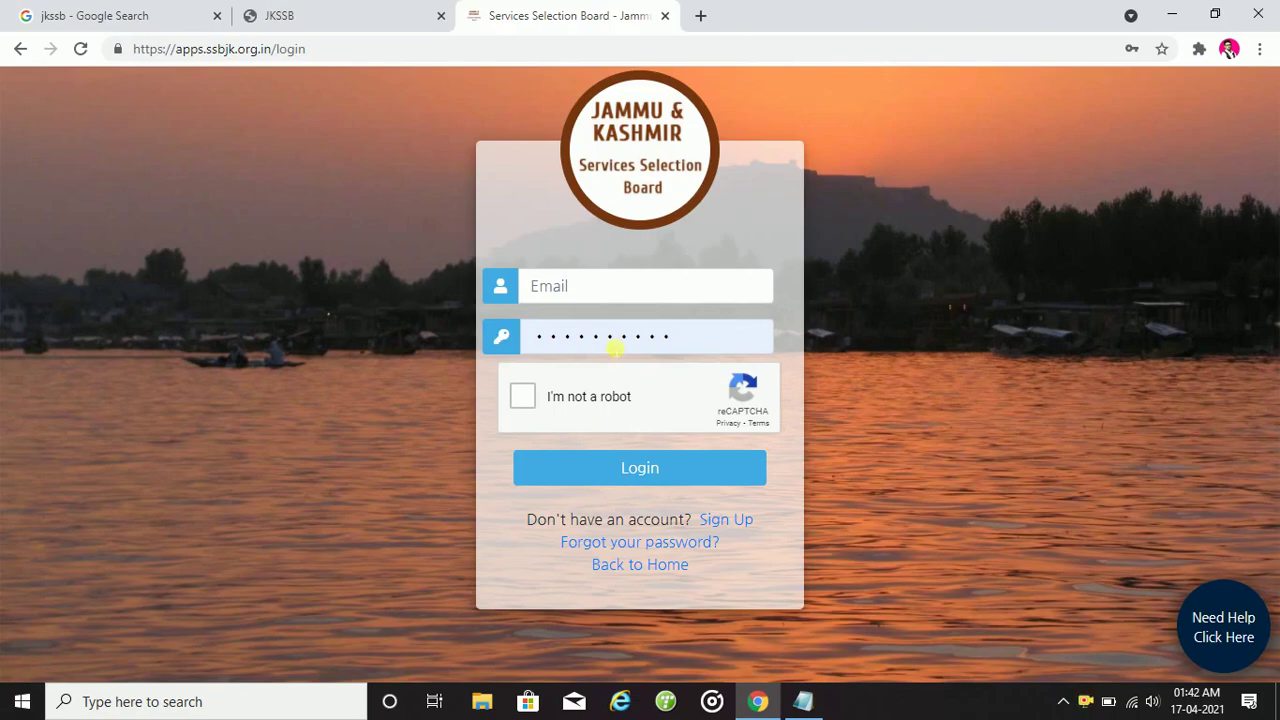
- Complete the reCAPTCHA check to log in, and start the application for advertisement 02 of 2021
{"action": "left_click", "coordinate": [522, 397]}
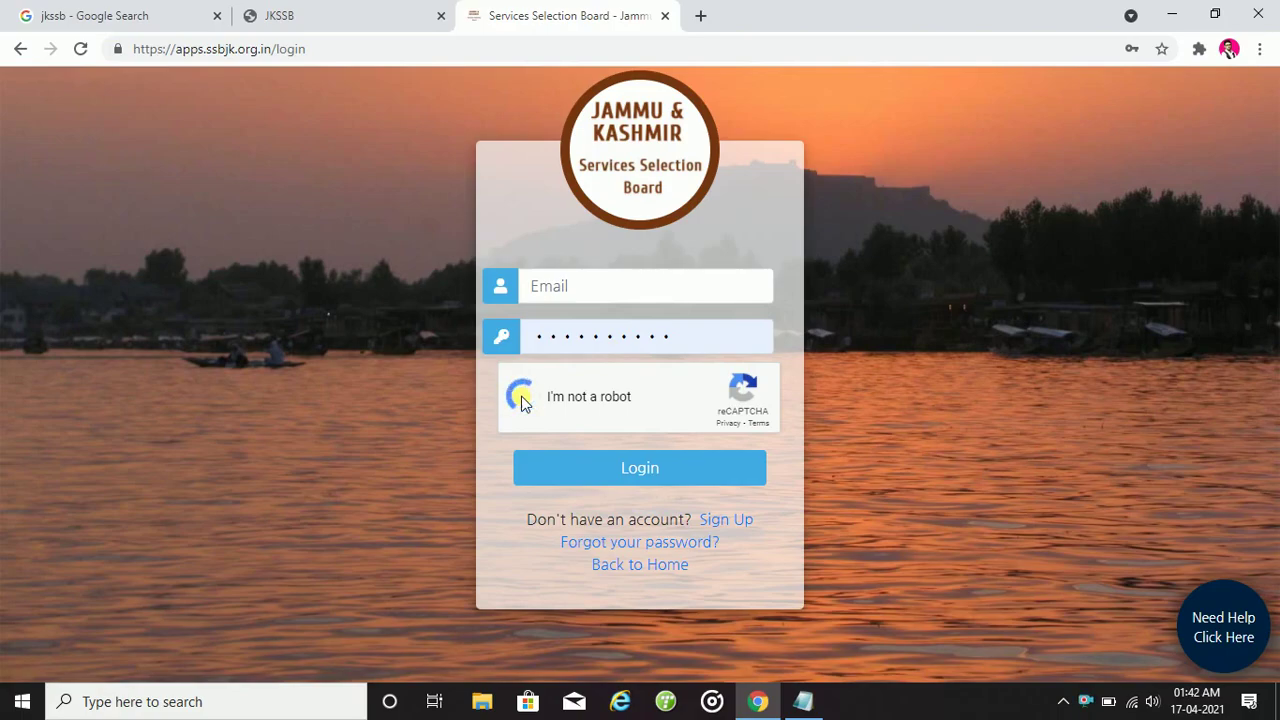
{"action": "left_click", "coordinate": [657, 477]}
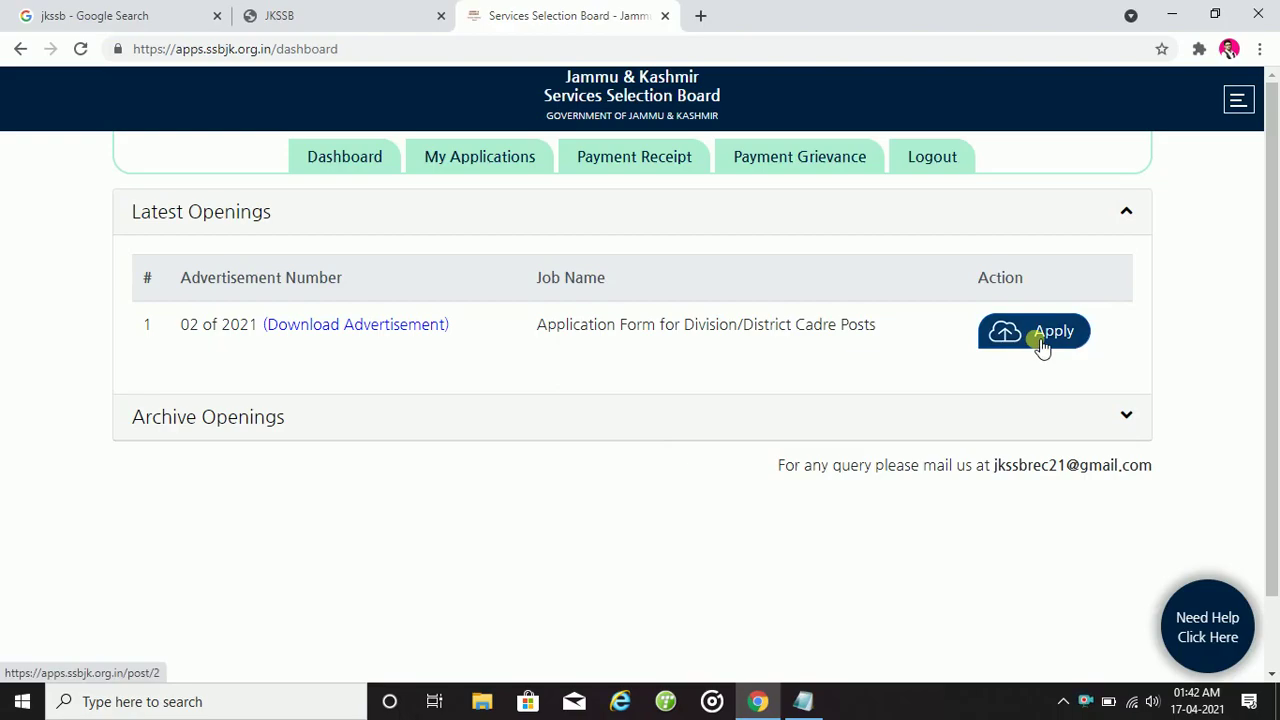
{"action": "mouse_move", "coordinate": [967, 307]}
{"action": "left_mouse_down"}
{"action": "mouse_move", "coordinate": [1003, 354]}
{"action": "mouse_move", "coordinate": [1108, 354]}
{"action": "left_mouse_up"}
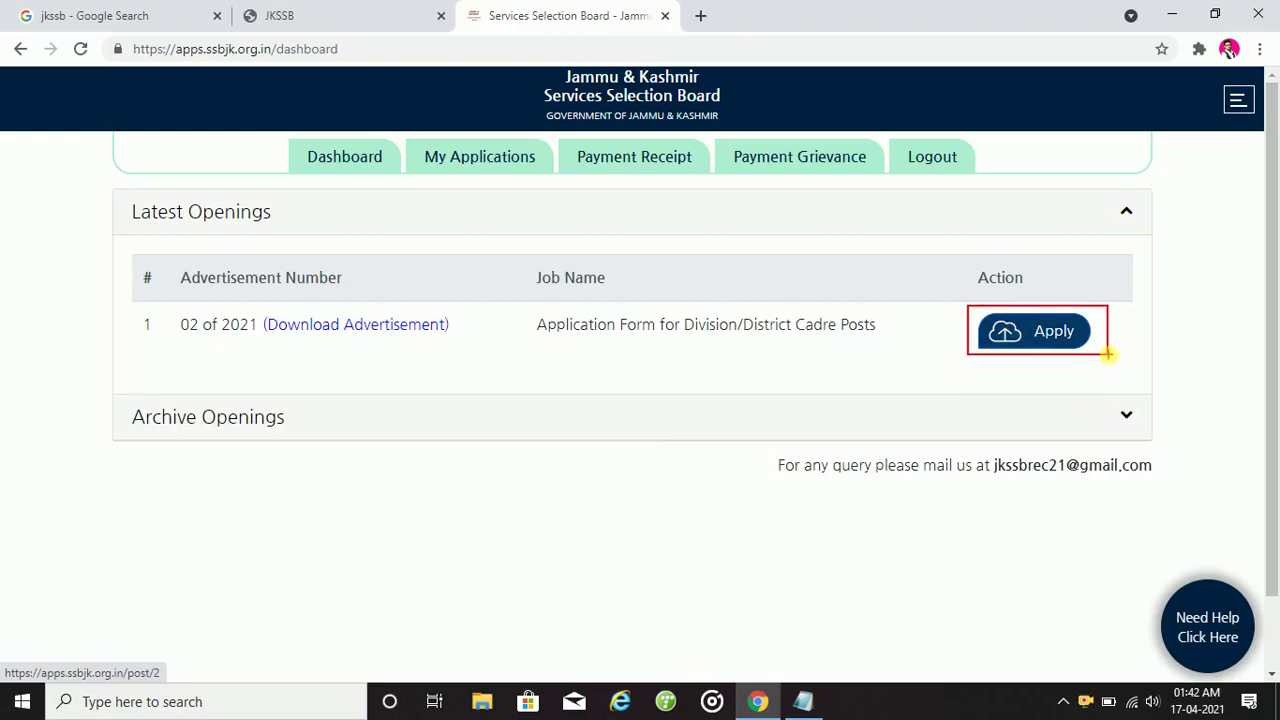
{"action": "left_click", "coordinate": [1080, 338]}
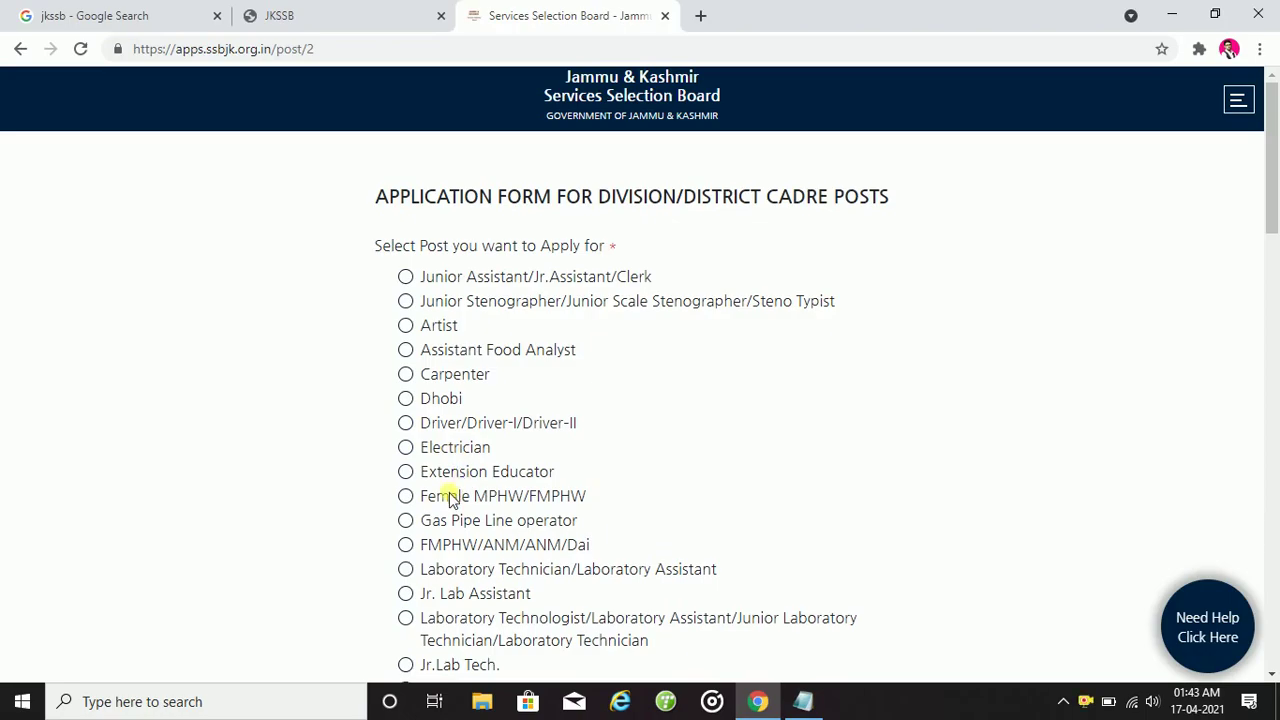
- Choose Junior Assistant/Jr.Assistant/Clerk as the post to apply for and save the choice
{"action": "scroll", "coordinate": [449, 490], "scroll_direction": "down", "scroll_amount": 2}
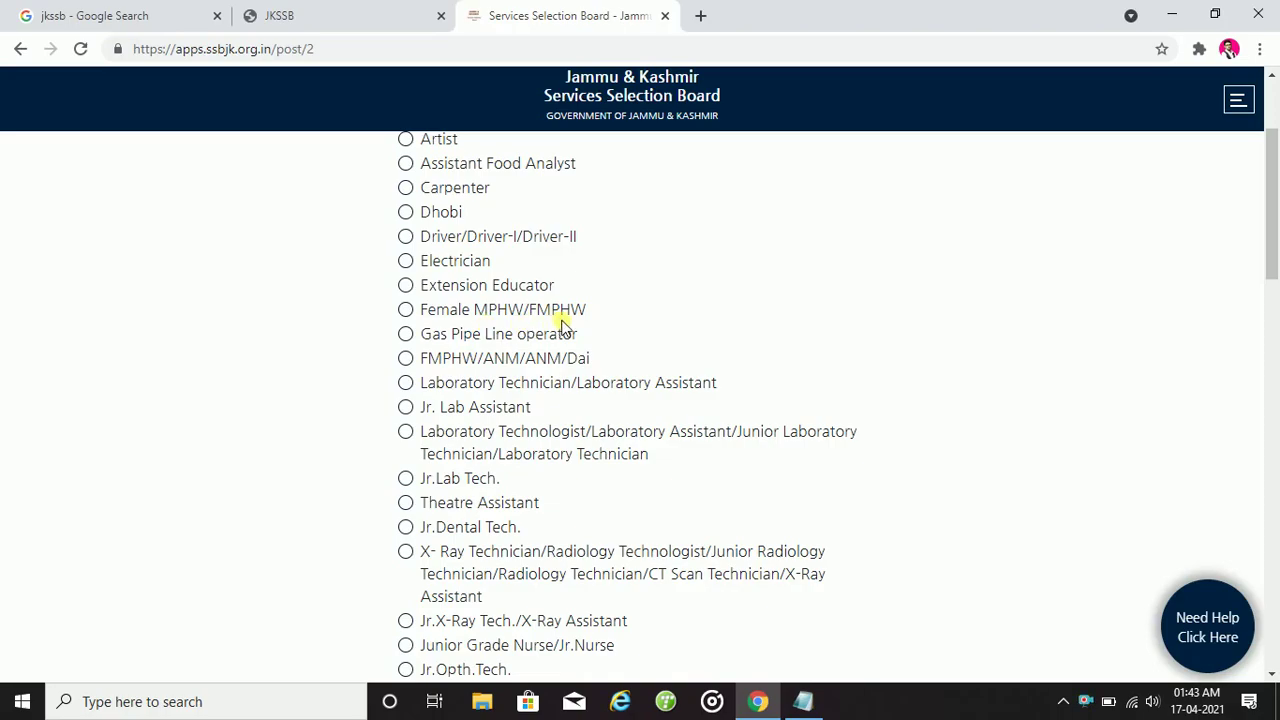
{"action": "scroll", "coordinate": [430, 510], "scroll_direction": "down", "scroll_amount": 3}
{"action": "scroll", "coordinate": [430, 487], "scroll_direction": "down", "scroll_amount": 6}
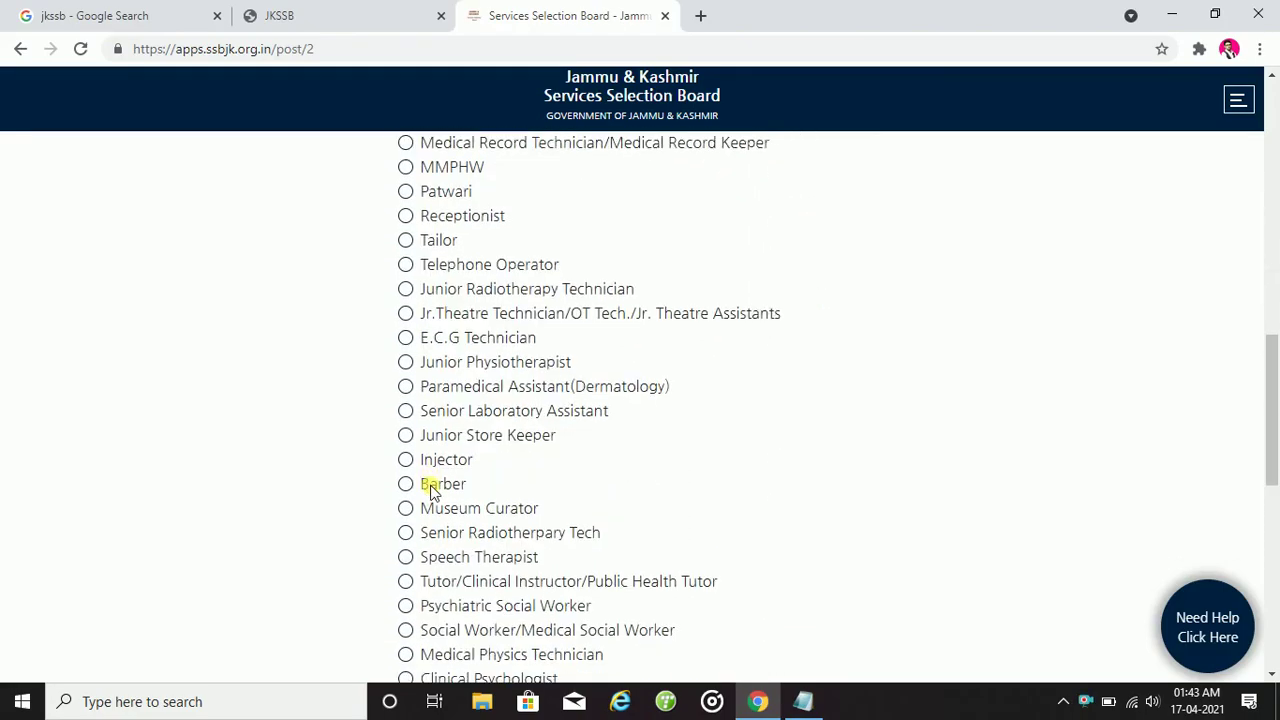
{"action": "scroll", "coordinate": [430, 487], "scroll_direction": "down", "scroll_amount": 8}
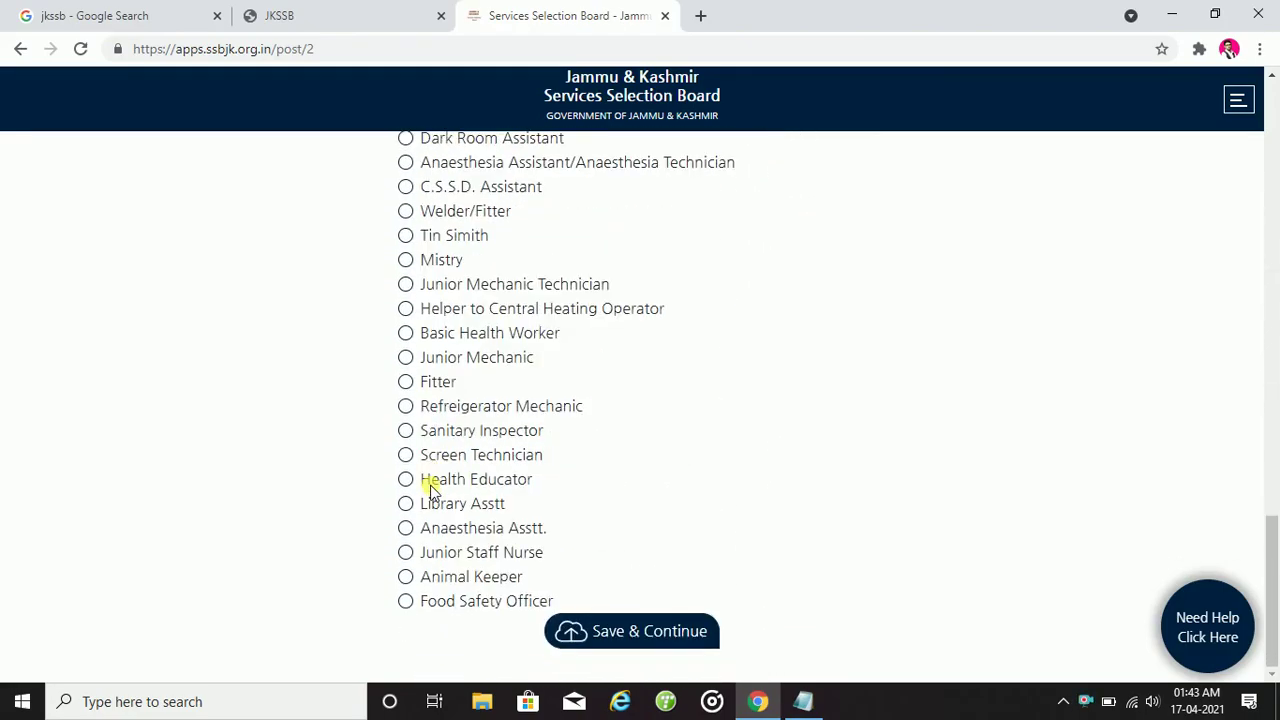
{"action": "scroll", "coordinate": [430, 487], "scroll_direction": "up", "scroll_amount": 19}
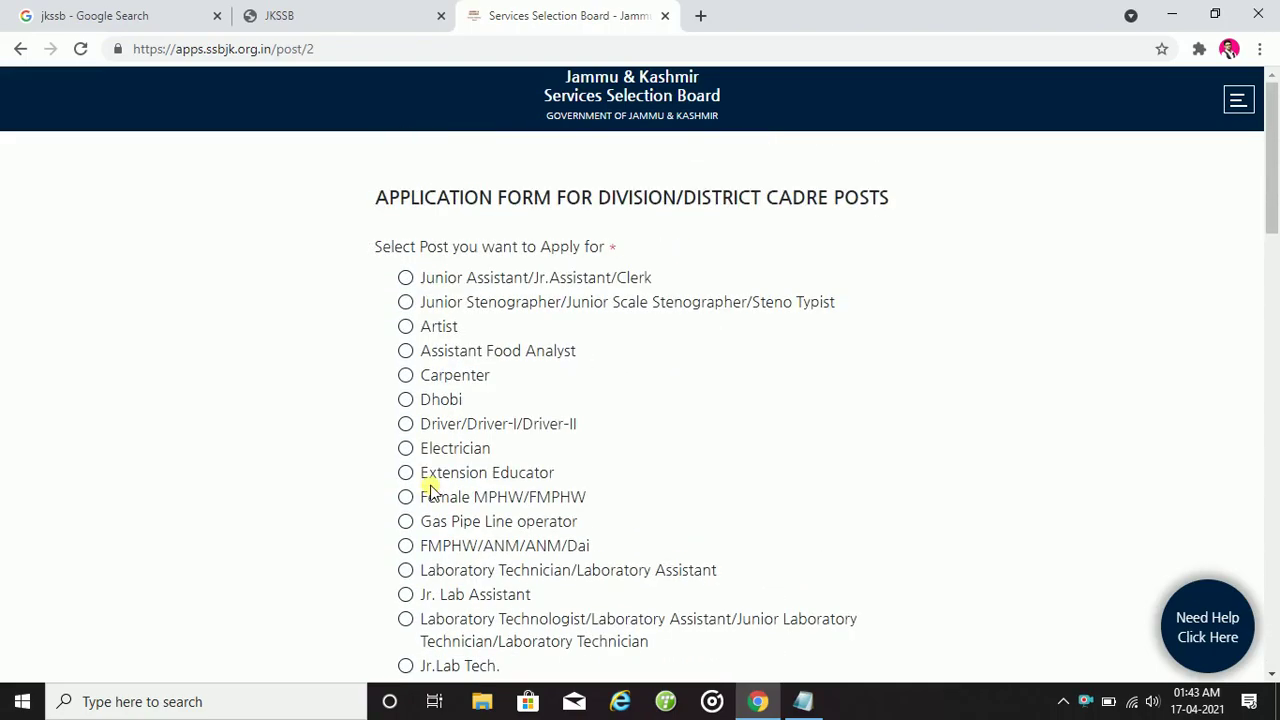
{"action": "left_click", "coordinate": [405, 279]}
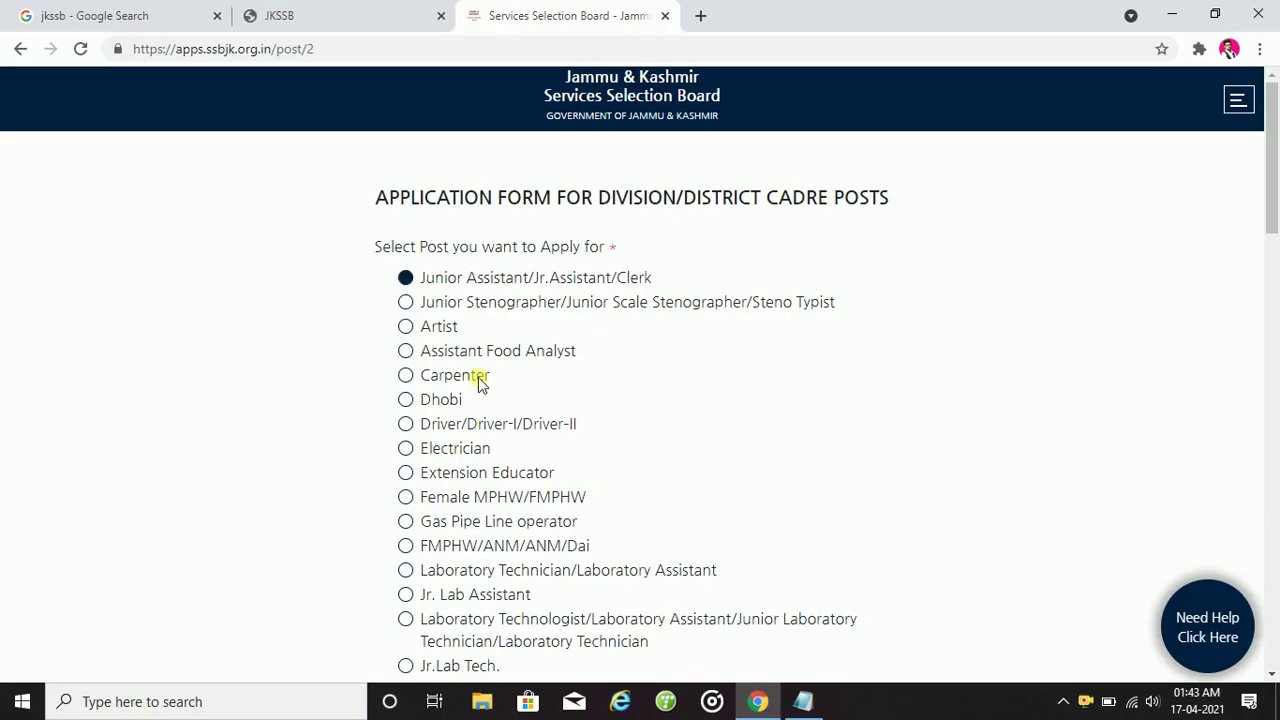
{"action": "scroll", "coordinate": [479, 380], "scroll_direction": "down", "scroll_amount": 15}
{"action": "scroll", "coordinate": [479, 380], "scroll_direction": "down", "scroll_amount": 6}
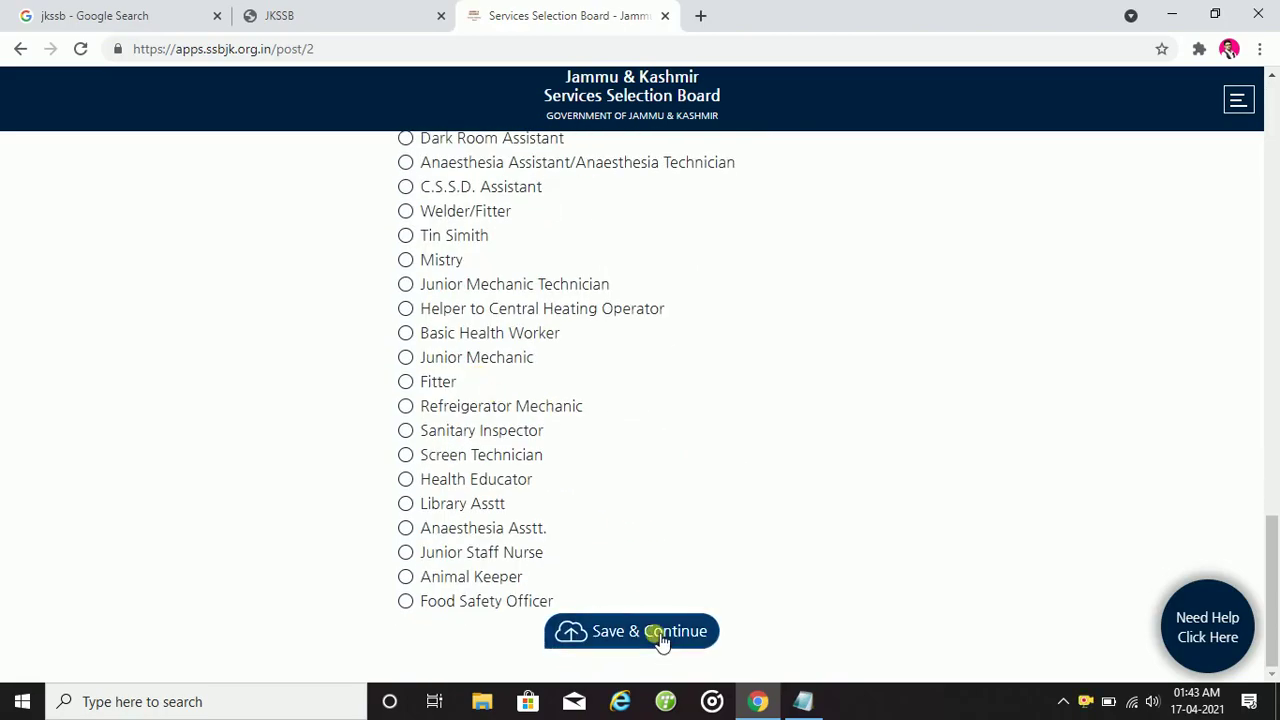
{"action": "left_click", "coordinate": [661, 633]}
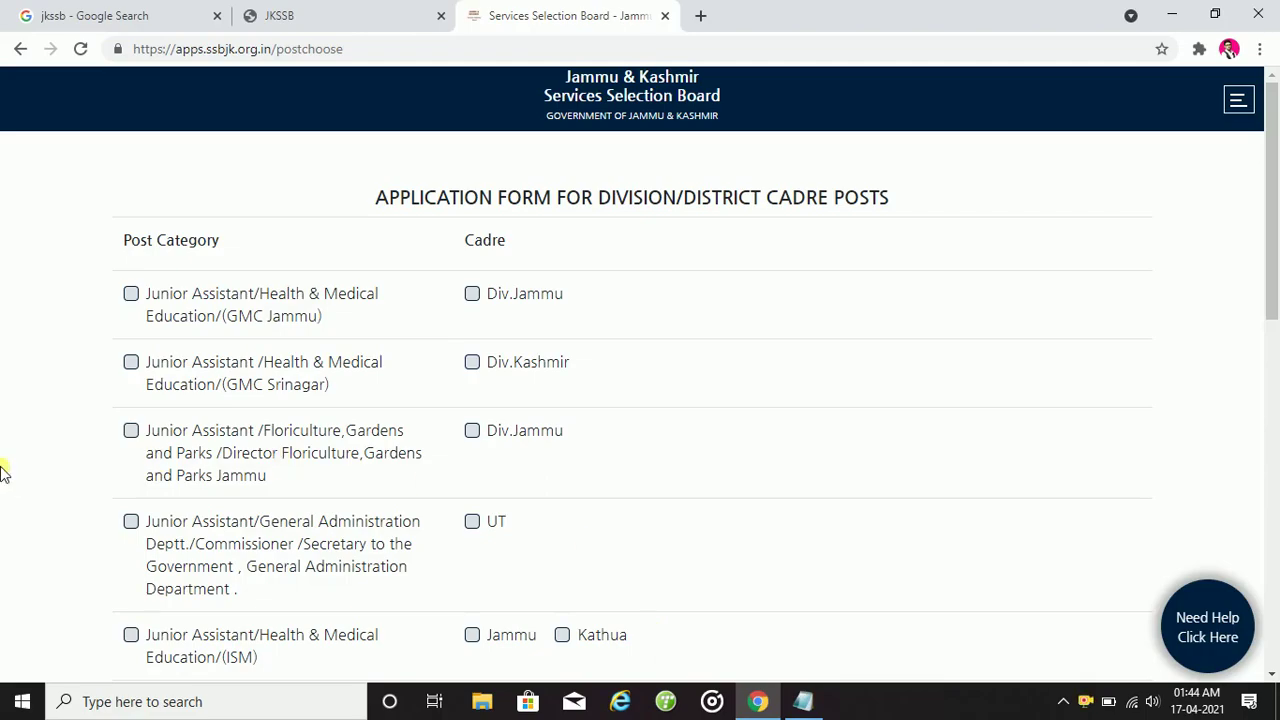
- Select the GMC Jammu and Floriculture, Gardens and Parks posts with Div.Jammu cadre, plus the GMC Srinagar post without a cadre
{"action": "left_click", "coordinate": [131, 294]}
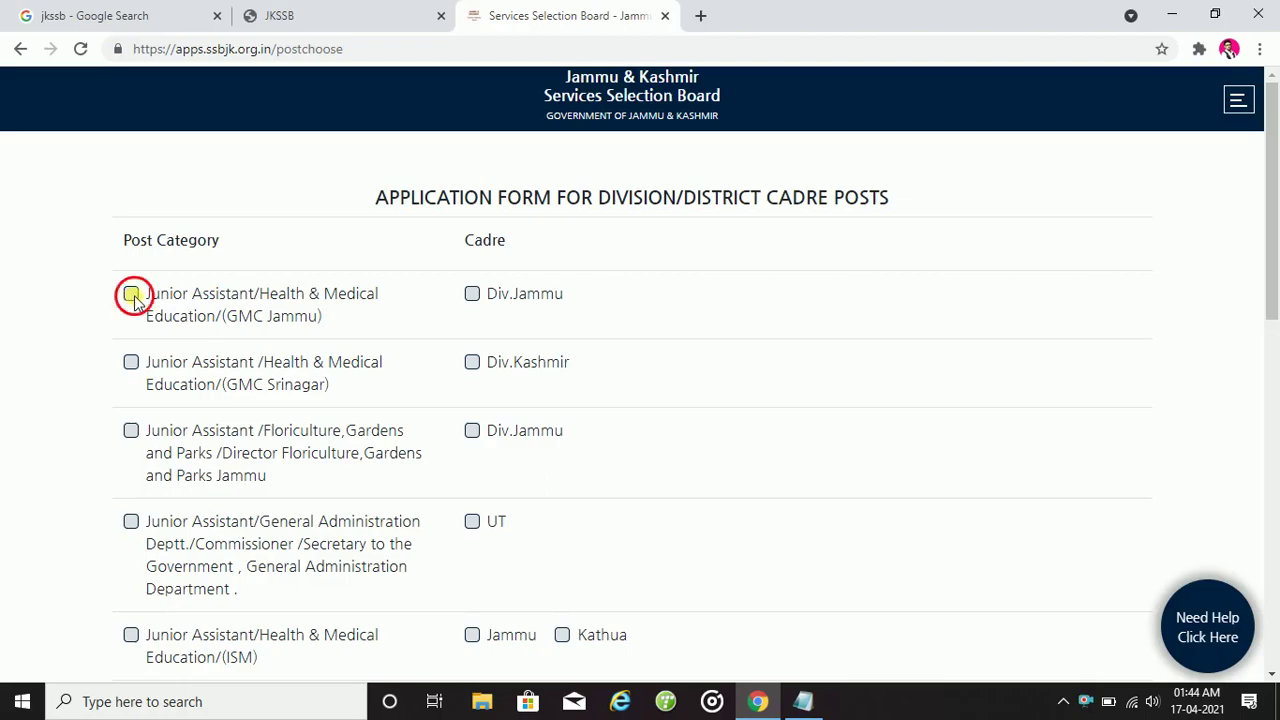
{"action": "left_click", "coordinate": [473, 295]}
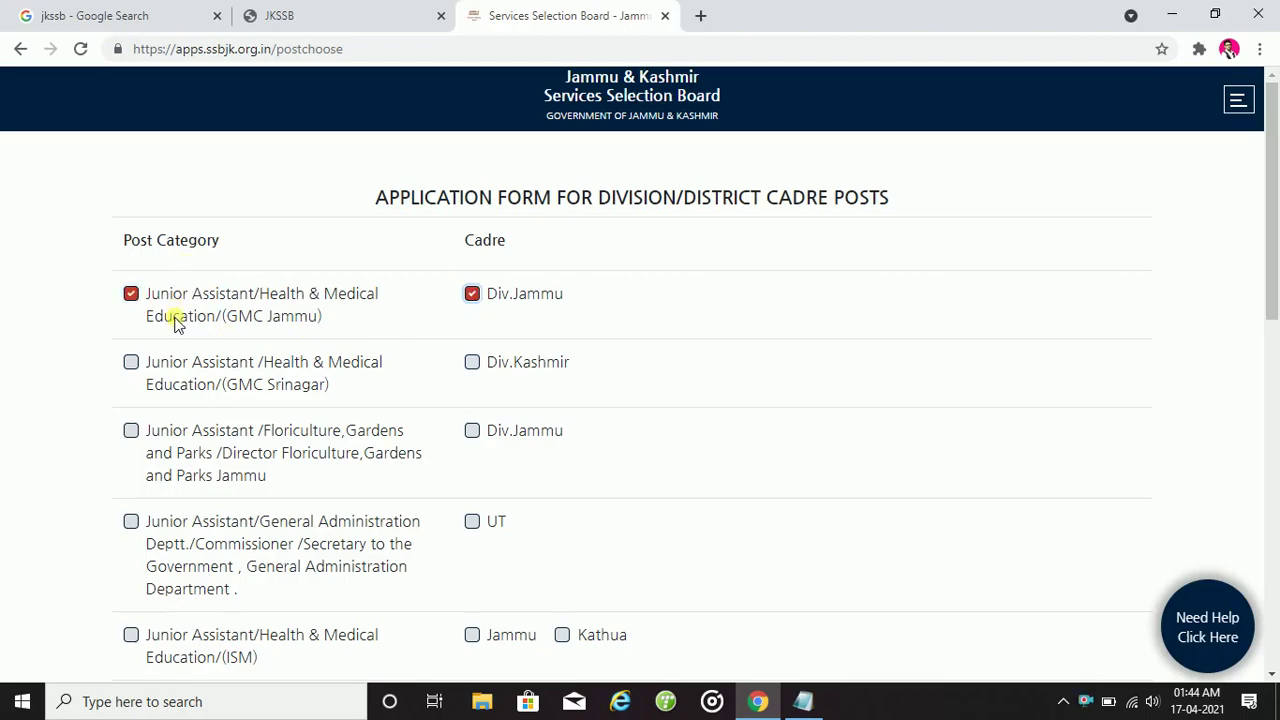
{"action": "left_click", "coordinate": [131, 362]}
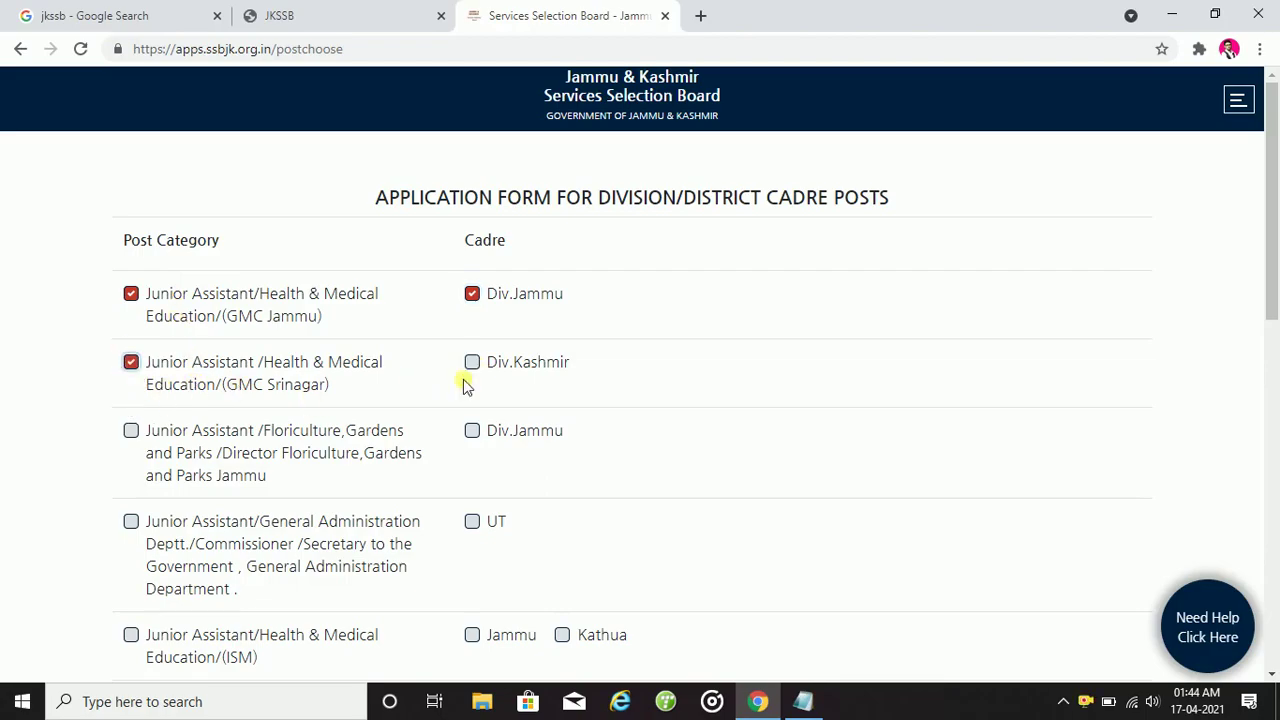
{"action": "left_click", "coordinate": [472, 431]}
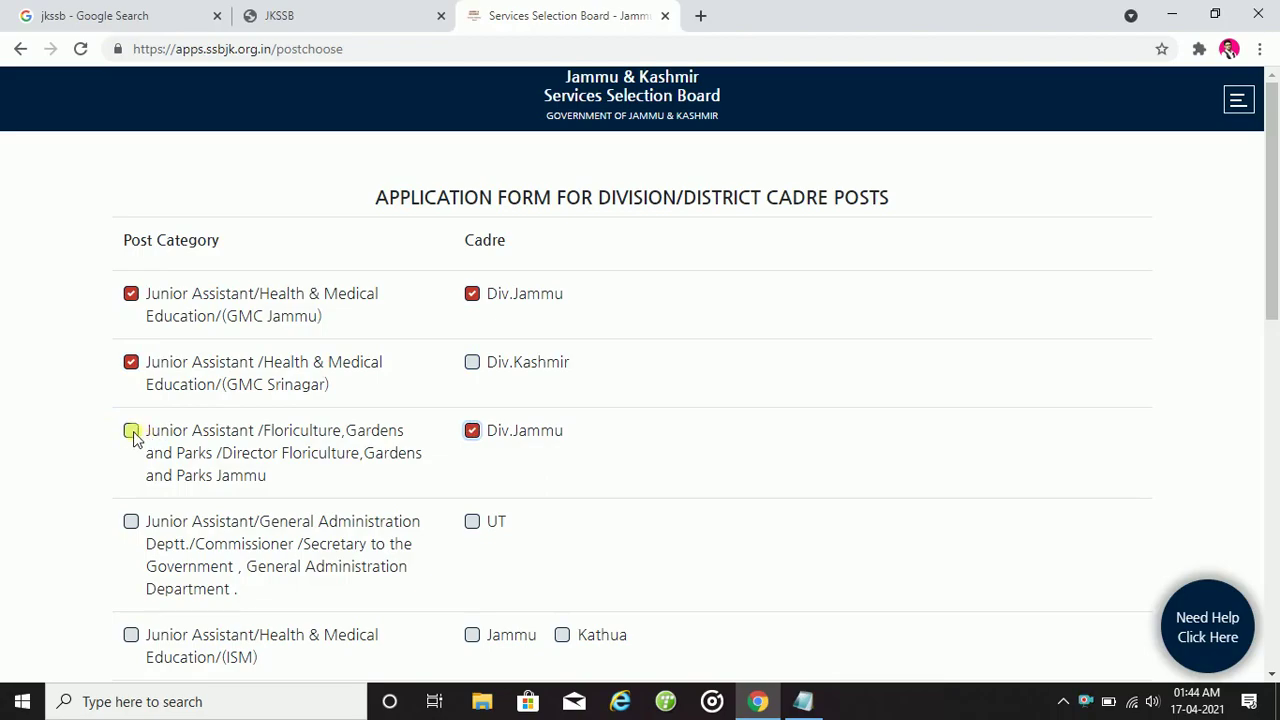
{"action": "left_click", "coordinate": [131, 430]}
- Select the Junior Assistant post in the General Administration Department with the UT cadre
{"action": "scroll", "coordinate": [131, 521], "scroll_direction": "down", "scroll_amount": 2}
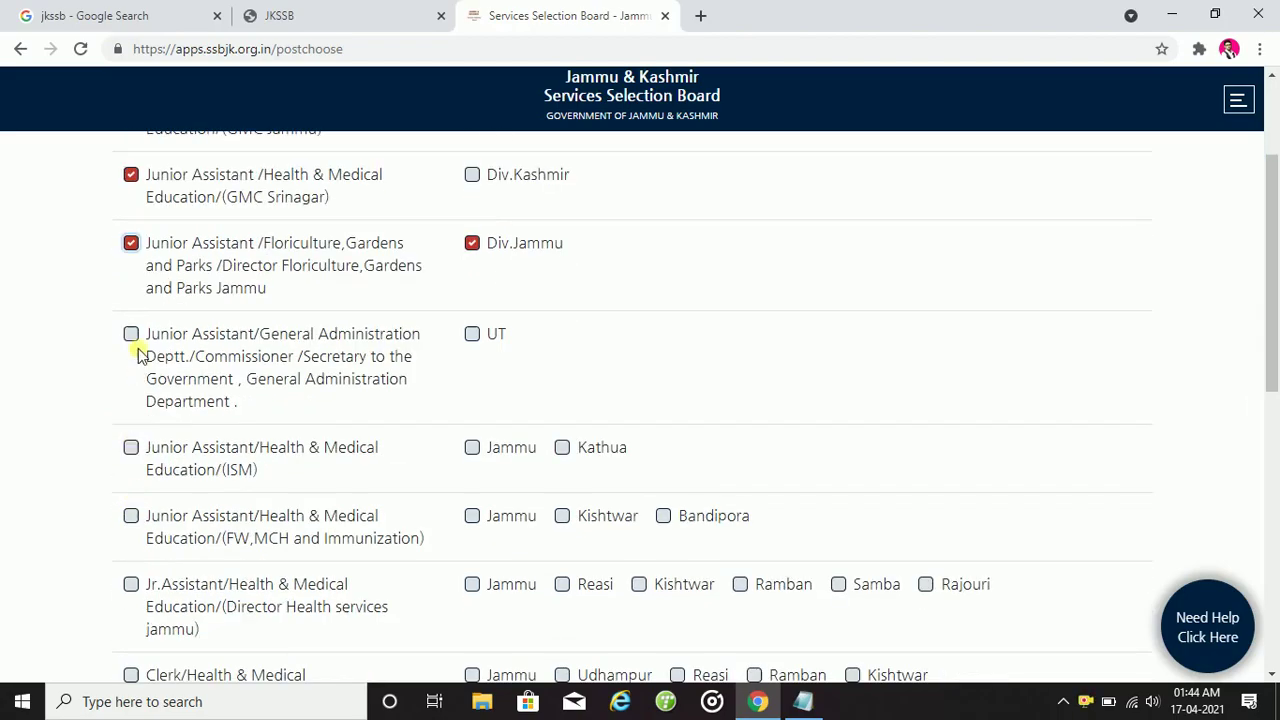
{"action": "left_click", "coordinate": [400, 383]}
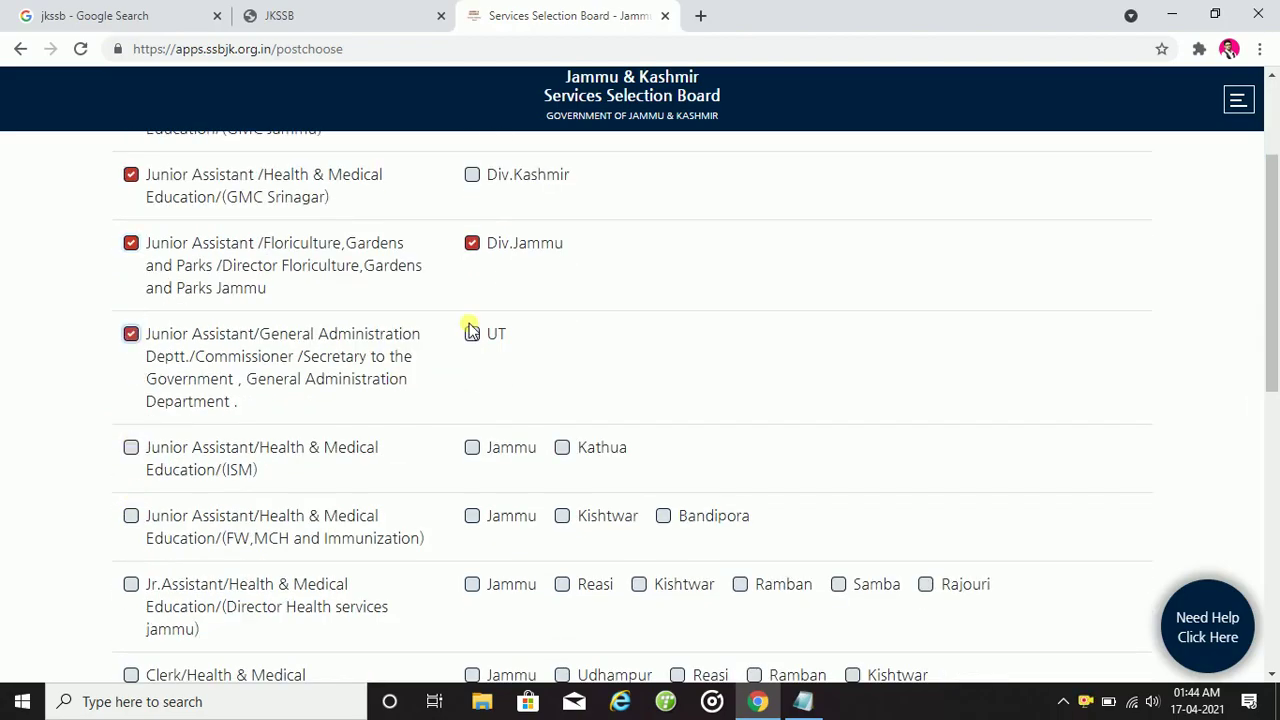
{"action": "left_click", "coordinate": [472, 334]}
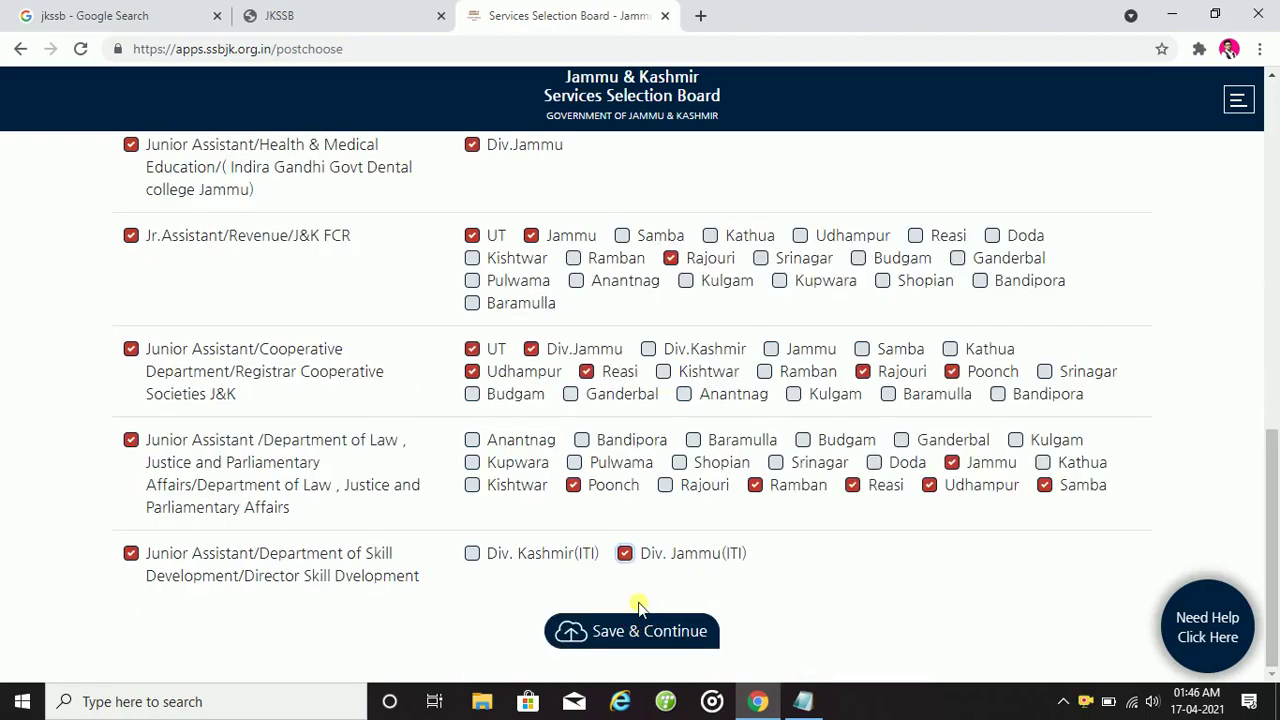
- Review the selected post categories and cadres, and save them to continue to the personal details
{"action": "scroll", "coordinate": [640, 607], "scroll_direction": "up", "scroll_amount": 10}
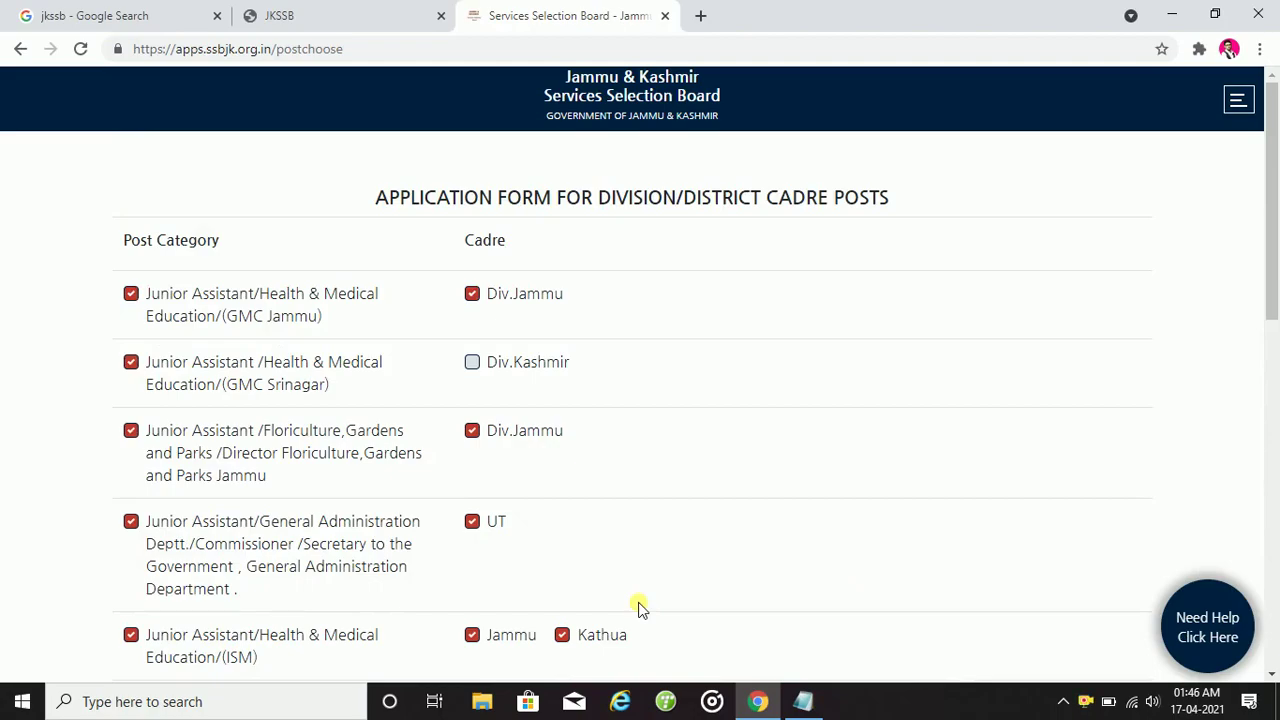
{"action": "scroll", "coordinate": [640, 607], "scroll_direction": "down", "scroll_amount": 9}
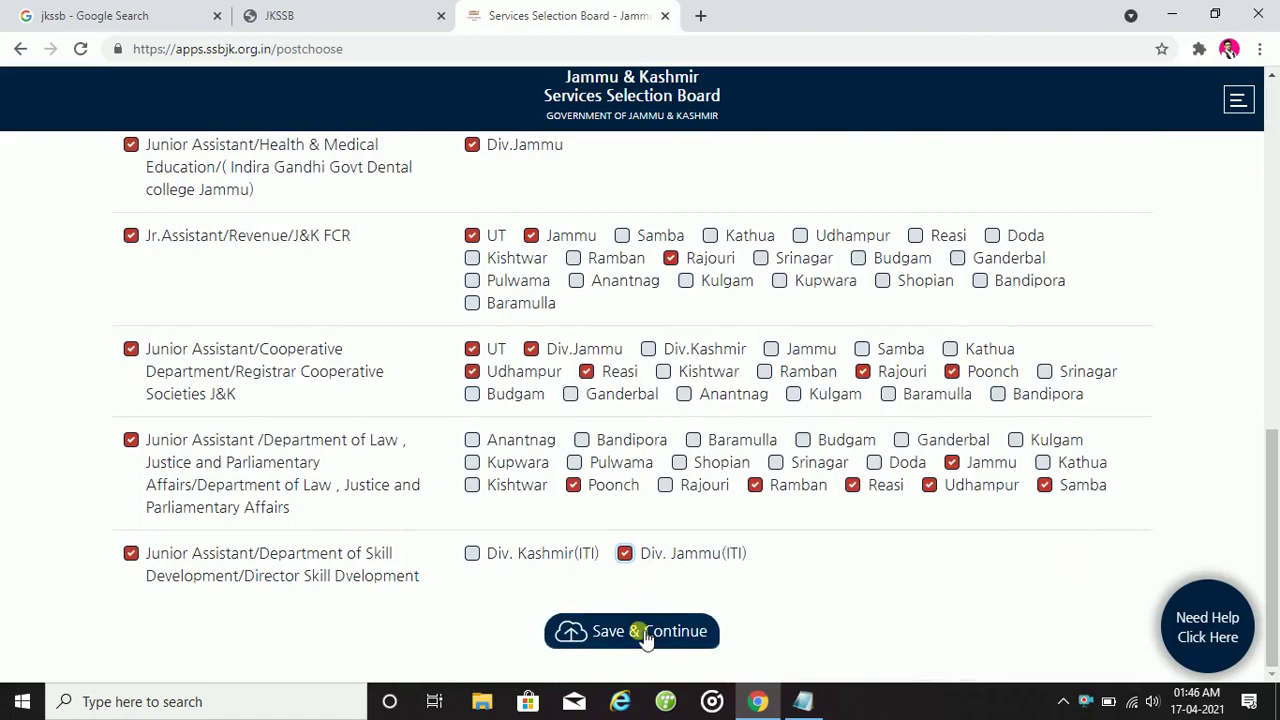
{"action": "left_click", "coordinate": [641, 632]}
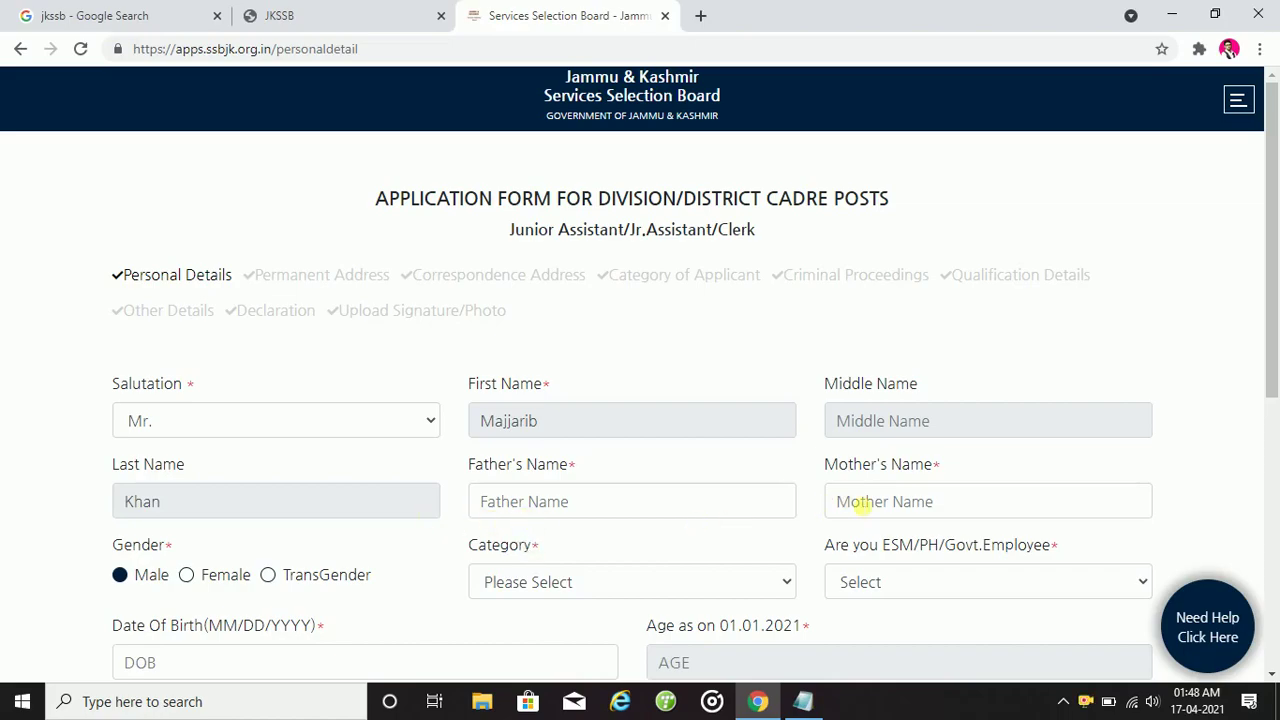
- Set the applicant's category to Residents of Backward Areas (RBA) in the personal details
{"action": "left_click", "coordinate": [561, 584]}
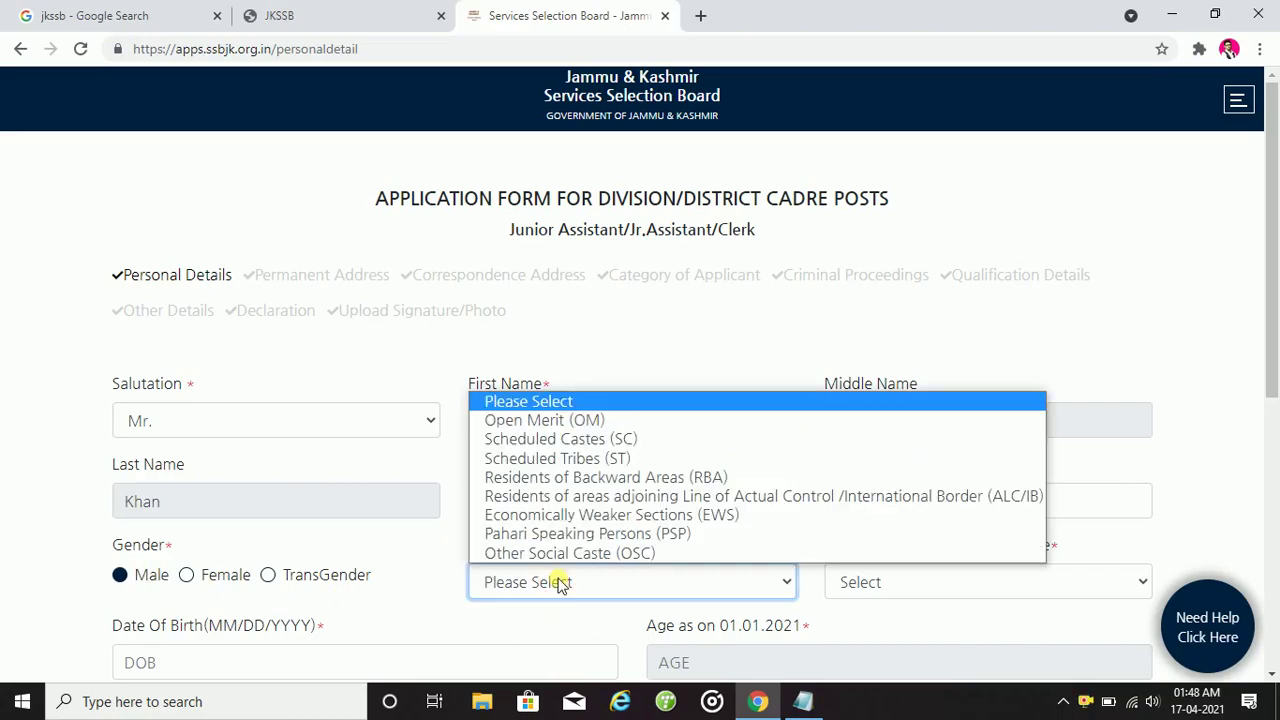
{"action": "left_click", "coordinate": [541, 479]}
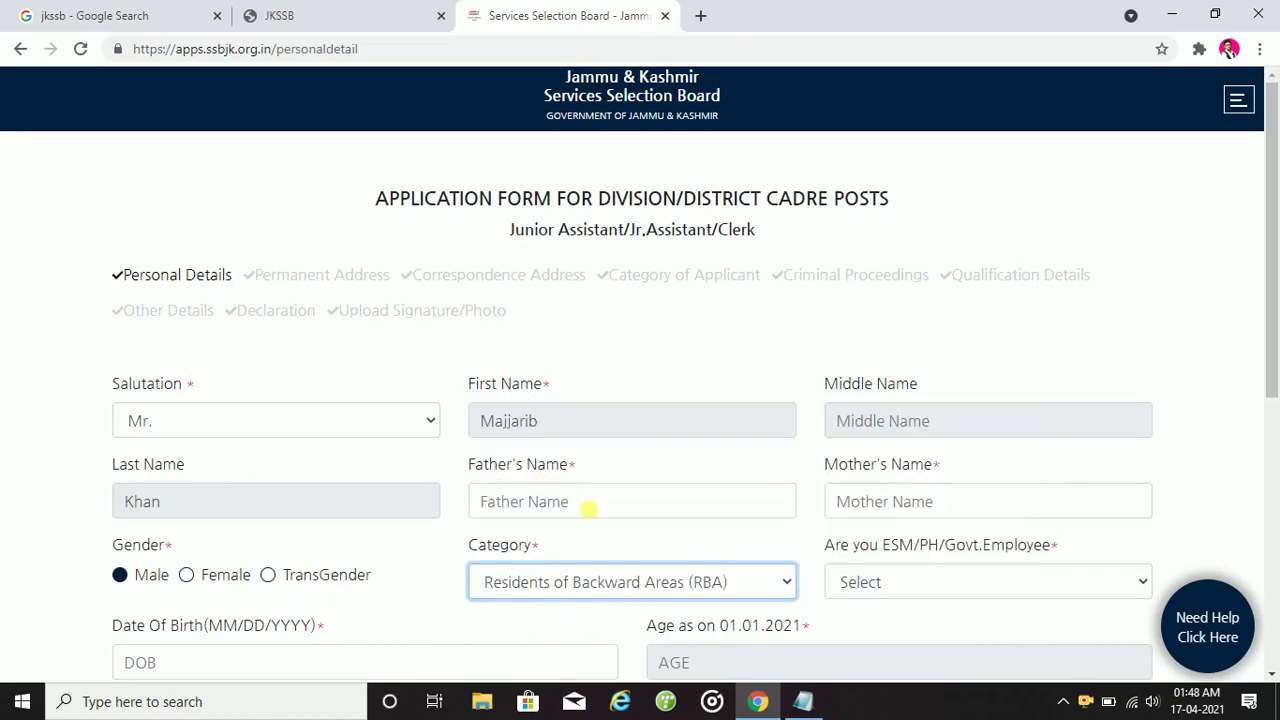
- Answer NO to the question on ex-servicemen, physically challenged or government employee status in the personal details
{"action": "left_click", "coordinate": [855, 582]}
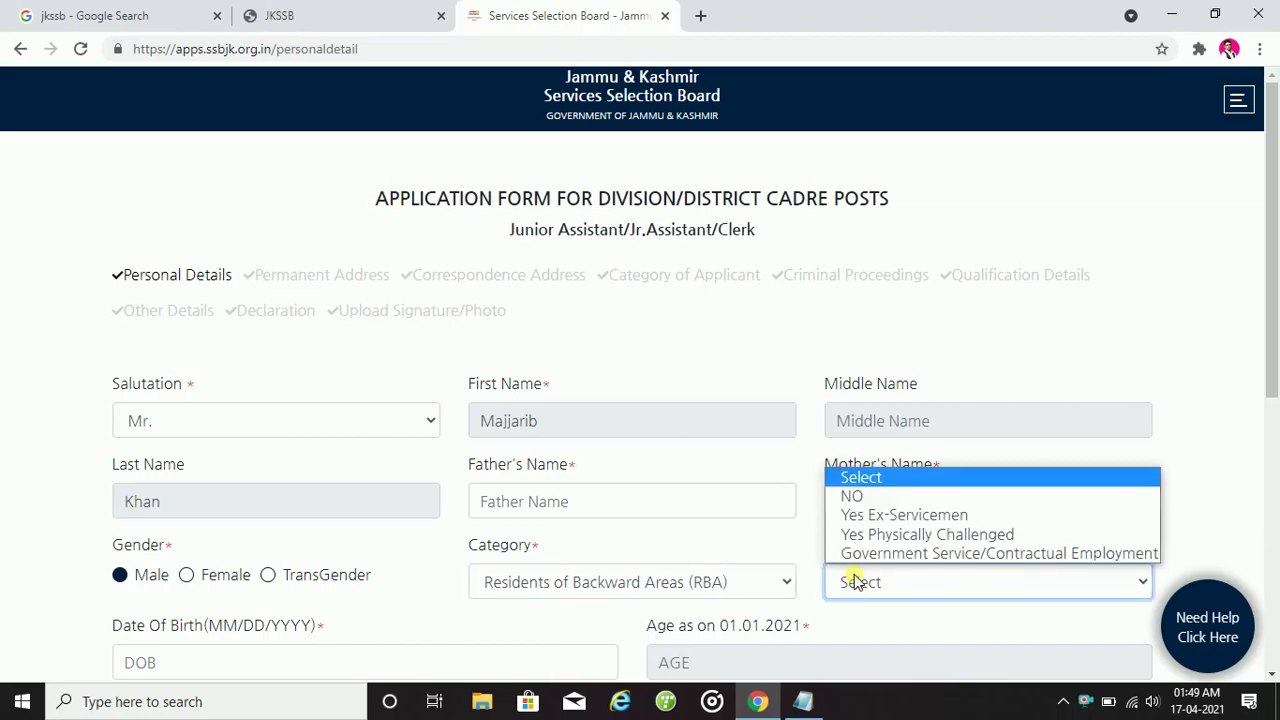
{"action": "left_click", "coordinate": [857, 496]}
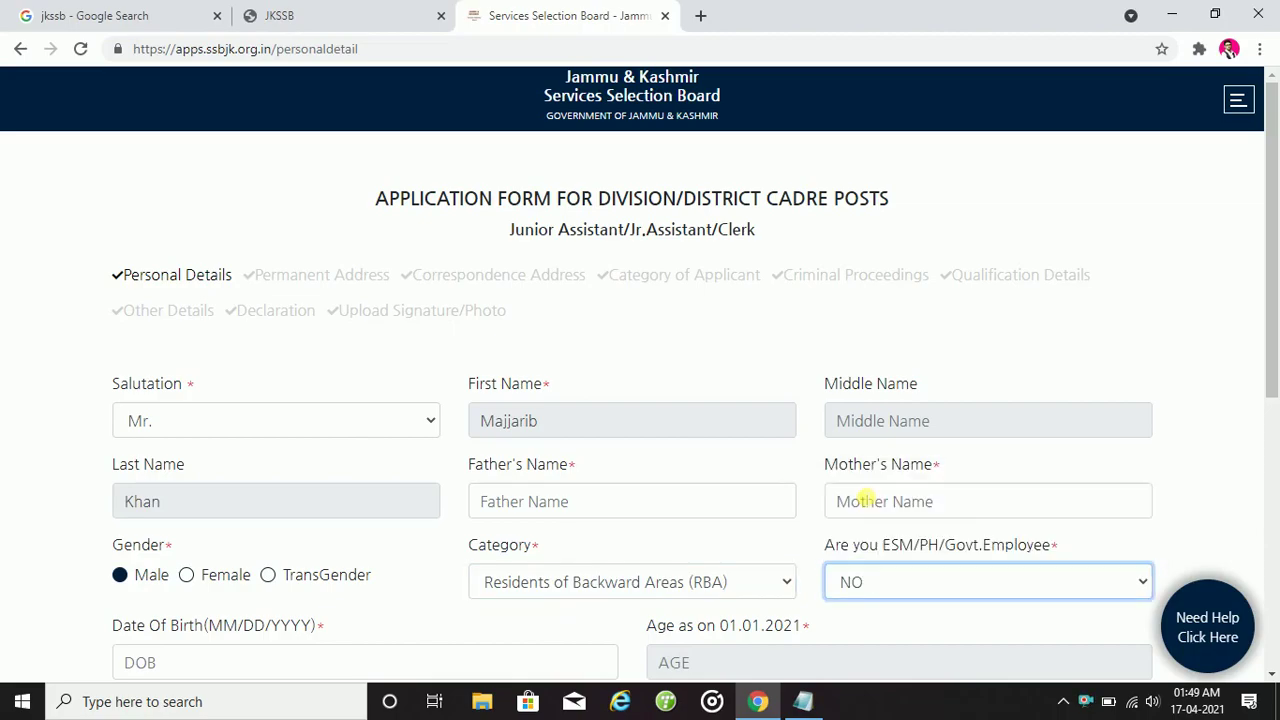
{"action": "left_click", "coordinate": [877, 582]}
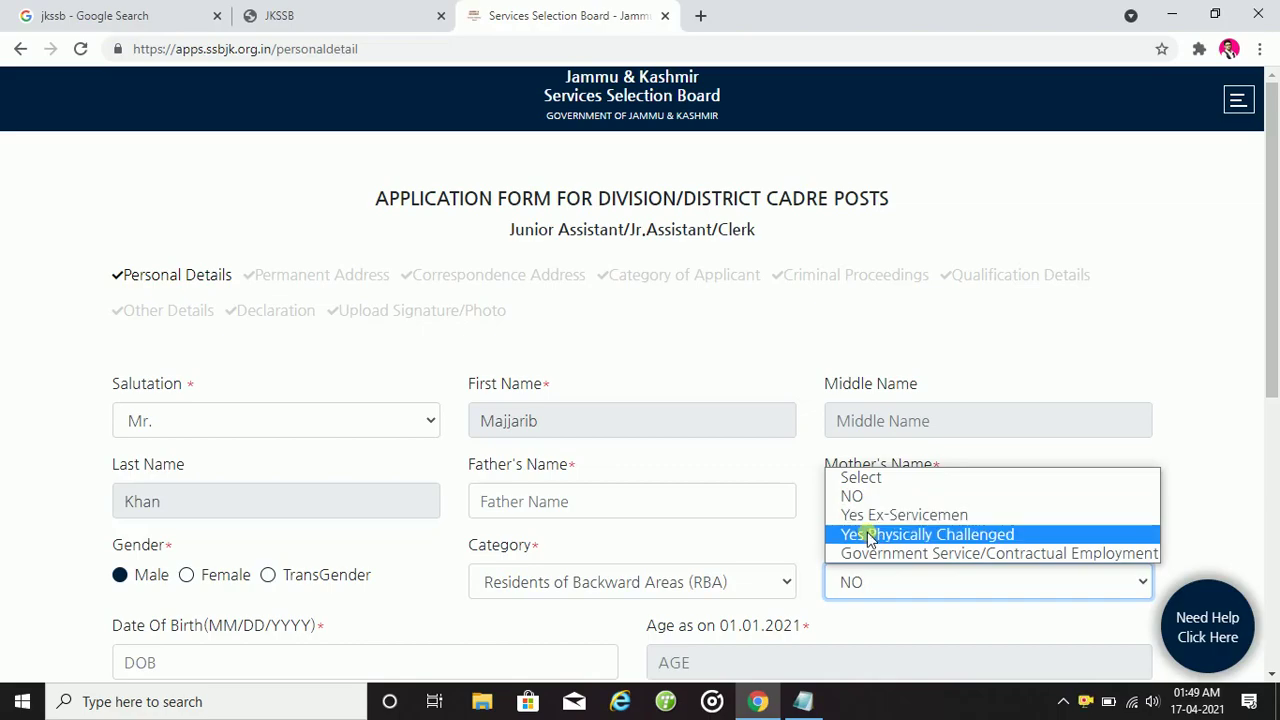
{"action": "left_click", "coordinate": [867, 582]}
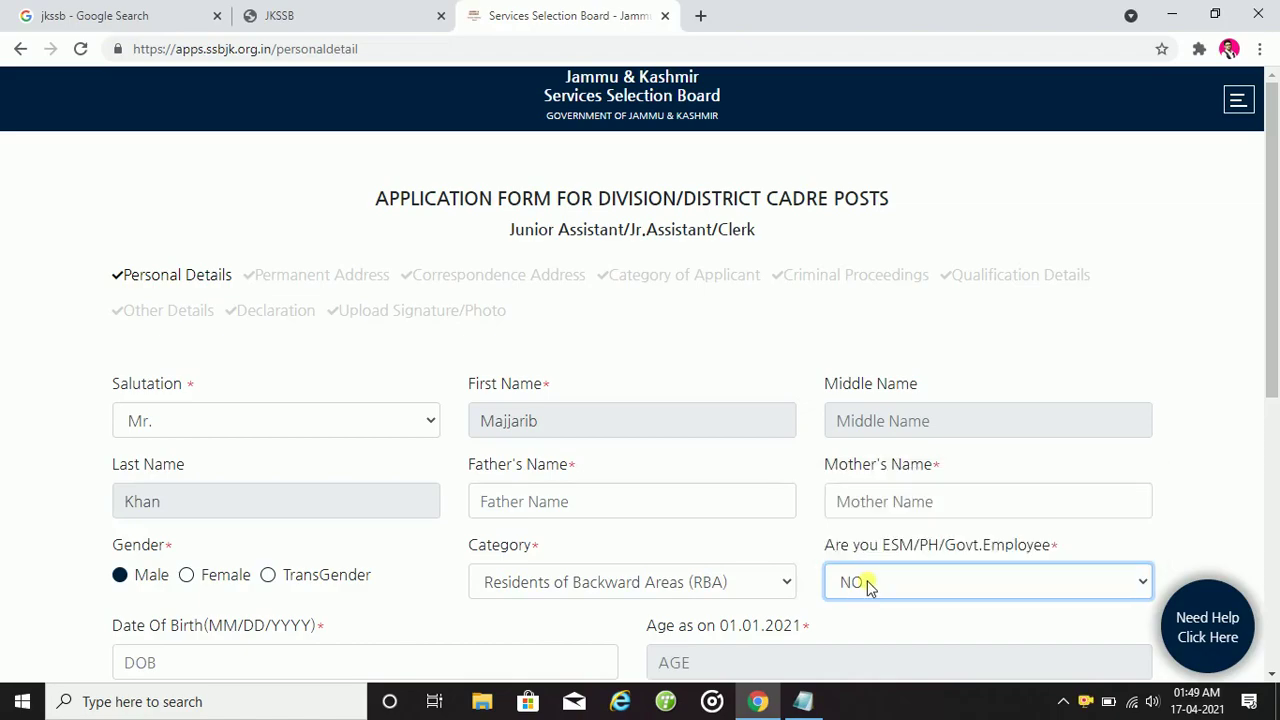
{"action": "left_click", "coordinate": [867, 582]}
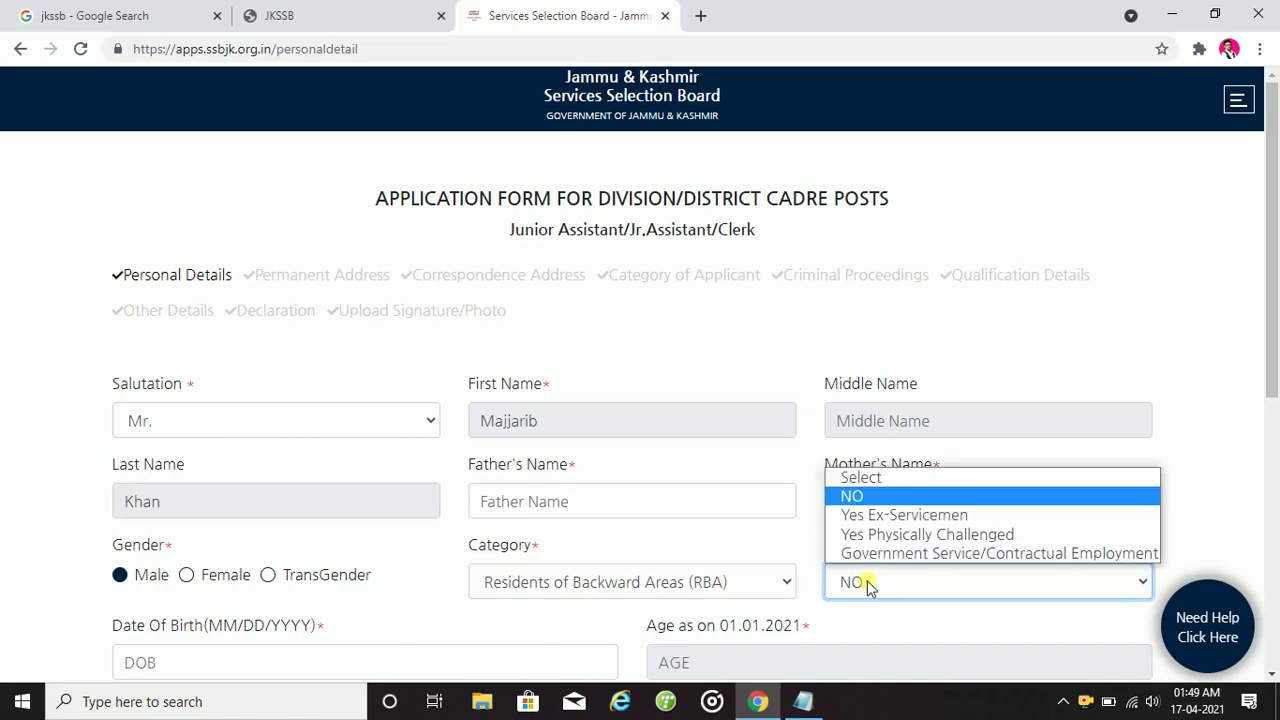
{"action": "left_click", "coordinate": [866, 497]}
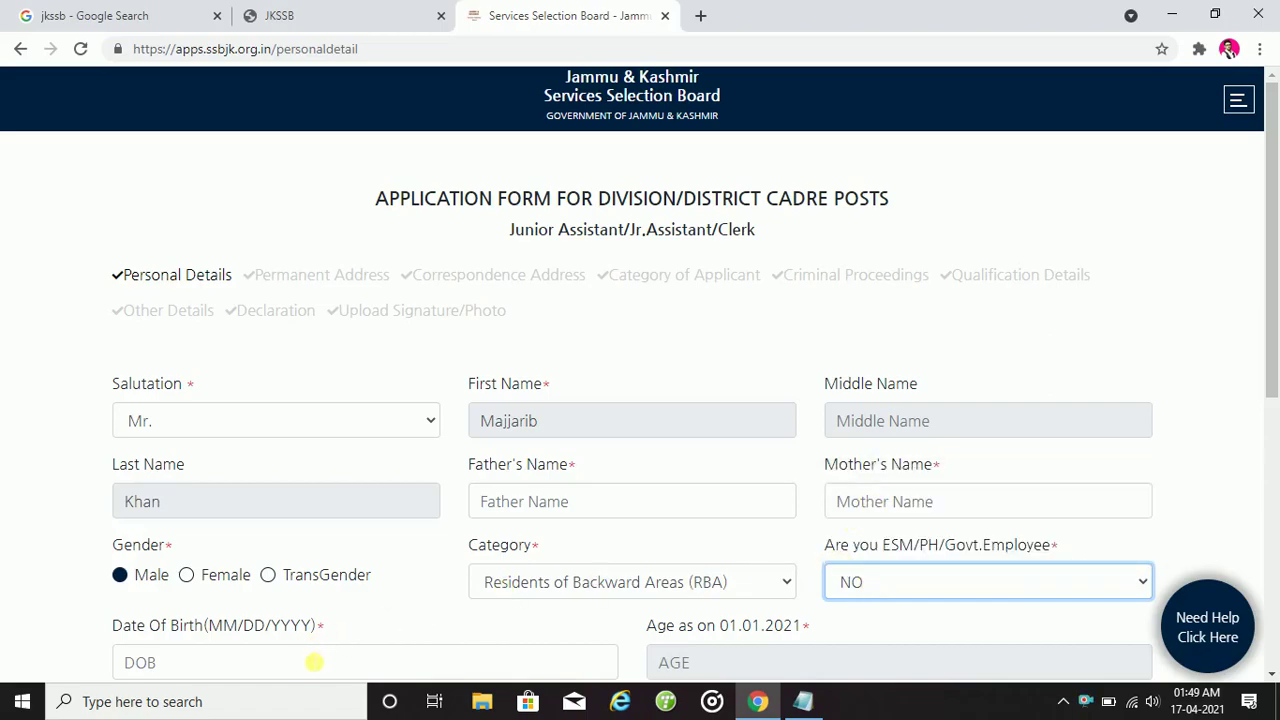
- Enter the applicant's date of birth, complete the marital status and domicile details, and save the personal details to continue to the permanent address
{"action": "left_click", "coordinate": [310, 663]}
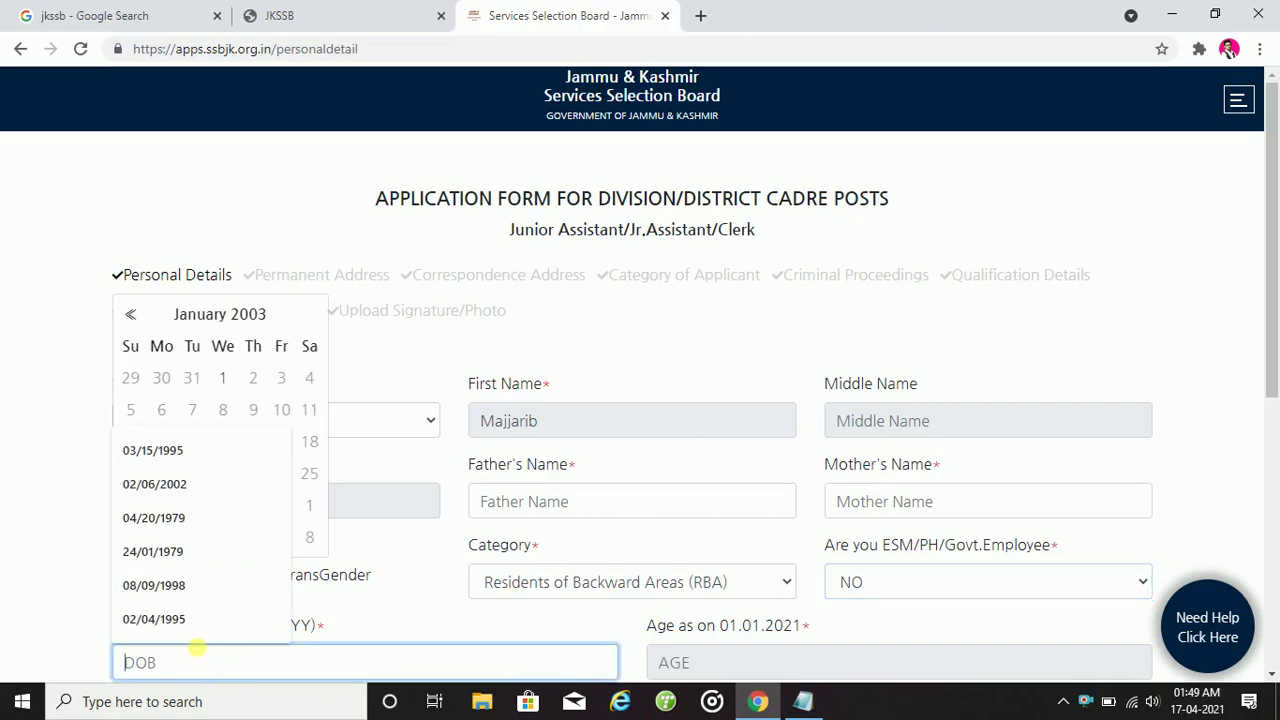
{"action": "left_click", "coordinate": [132, 315]}
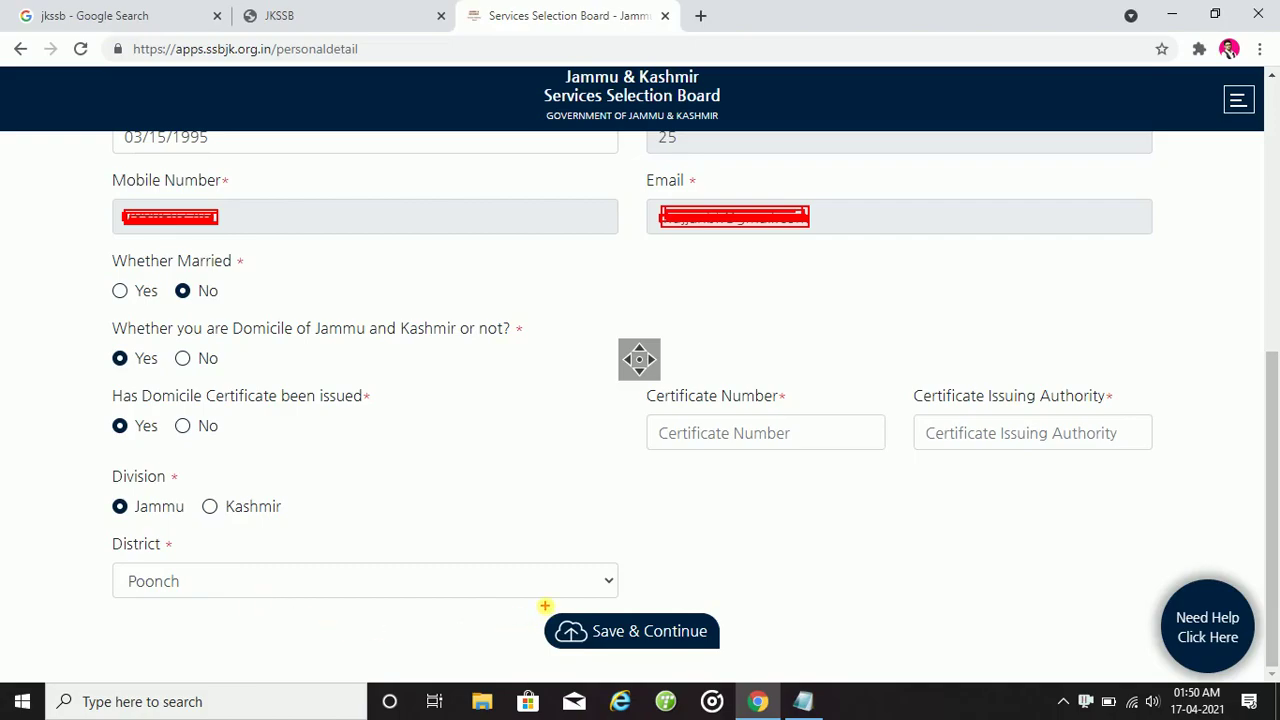
{"action": "mouse_move", "coordinate": [545, 606]}
{"action": "left_mouse_down"}
{"action": "mouse_move", "coordinate": [634, 651]}
{"action": "mouse_move", "coordinate": [728, 657]}
{"action": "left_mouse_up"}
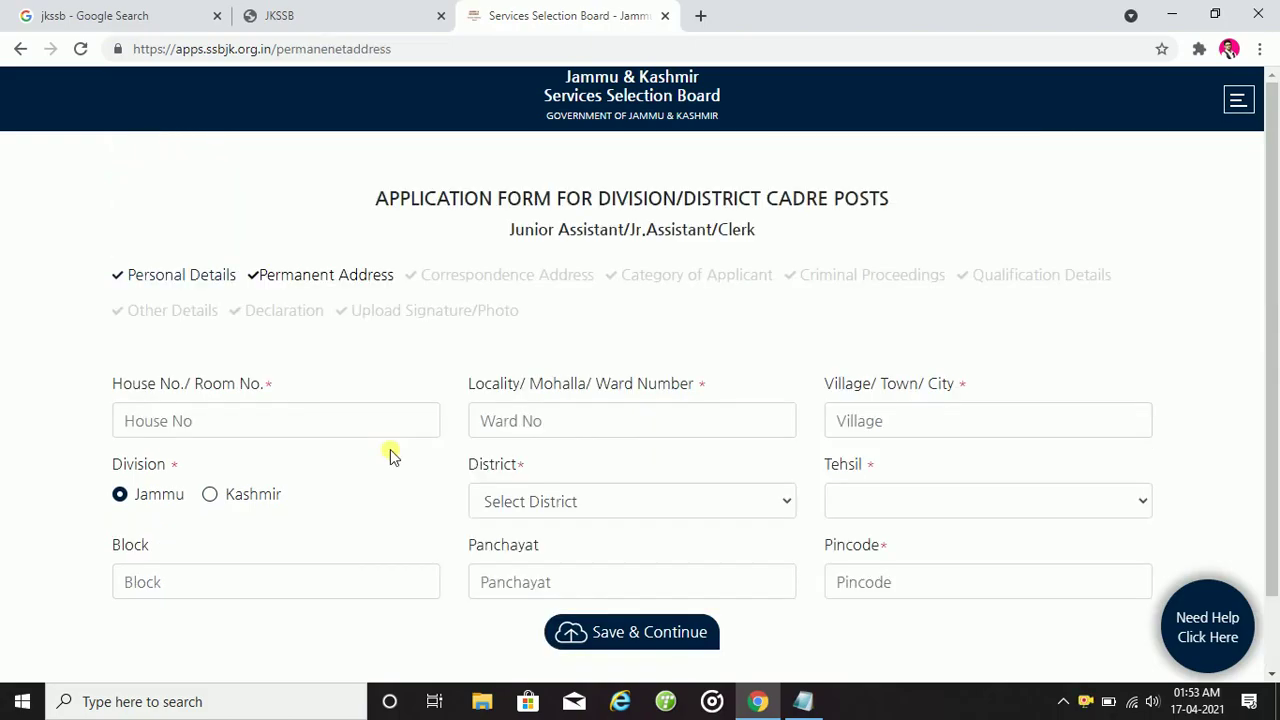
- Enter nil as the house number and fill in the applicant's locality and village in the permanent address
{"action": "scroll", "coordinate": [390, 455], "scroll_direction": "down", "scroll_amount": 1}
{"action": "scroll", "coordinate": [391, 452], "scroll_direction": "up", "scroll_amount": 1}
{"action": "left_click", "coordinate": [238, 430]}
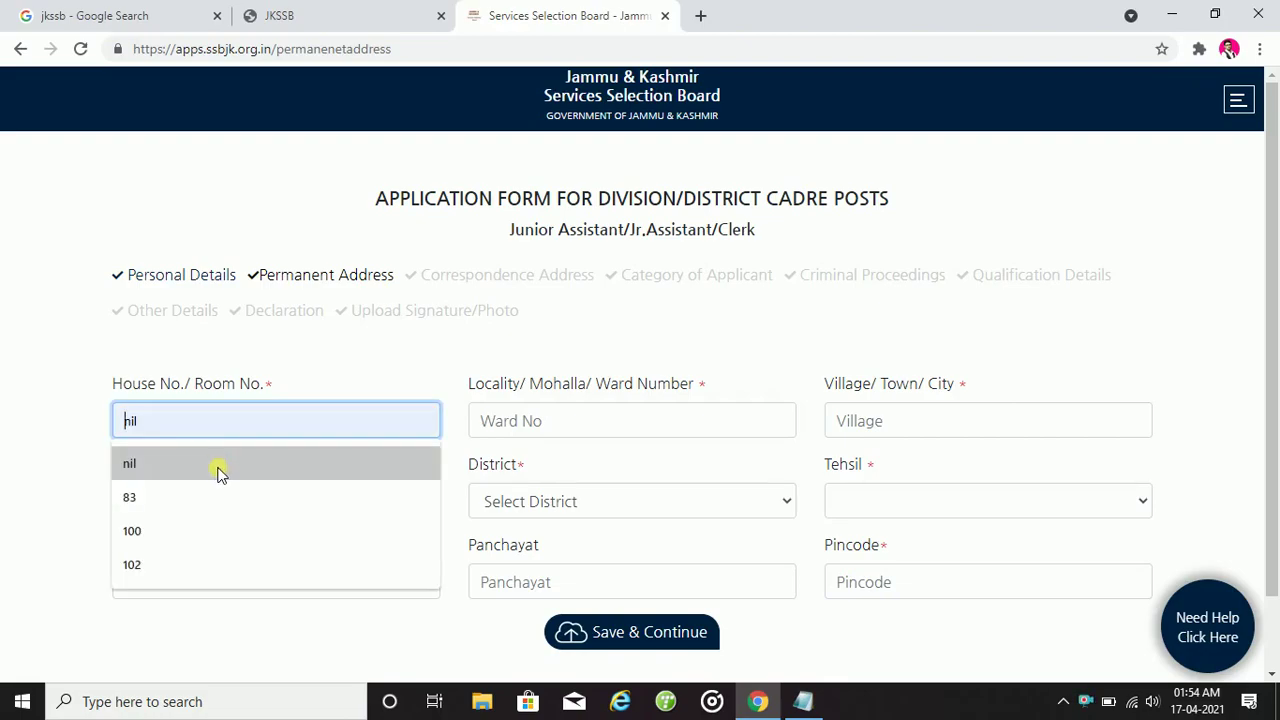
{"action": "left_click", "coordinate": [220, 472]}
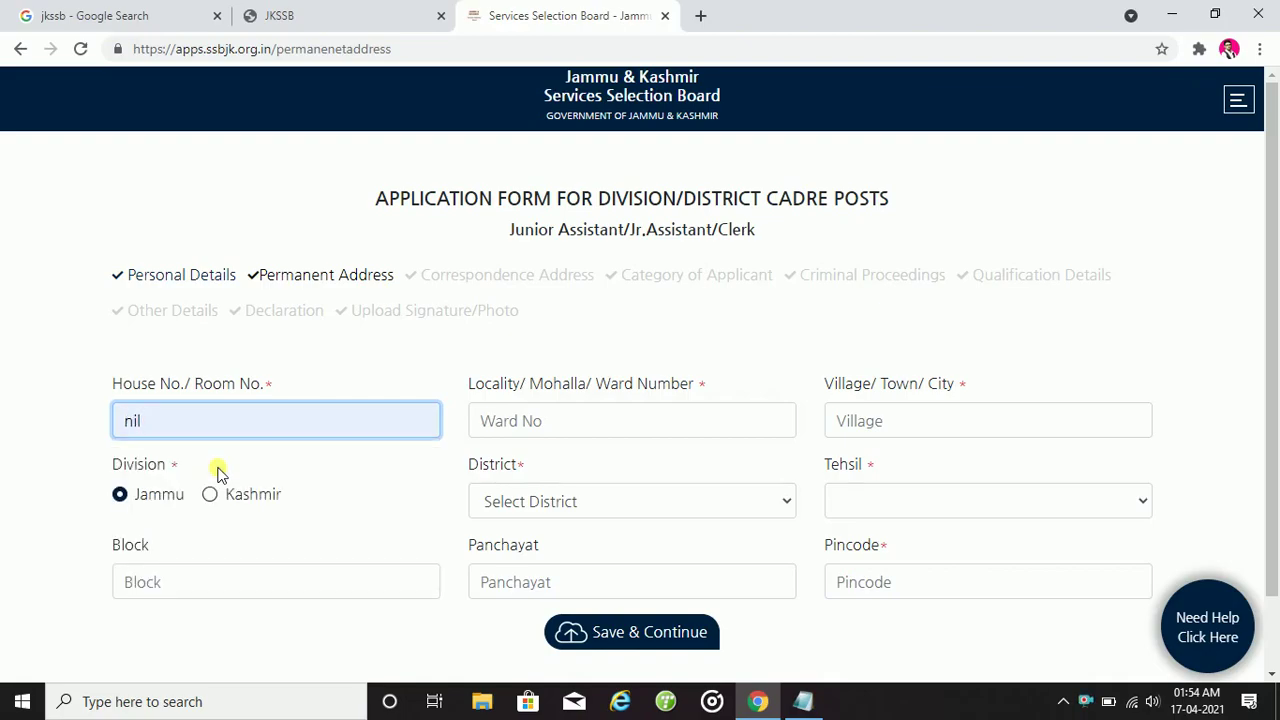
{"action": "left_click", "coordinate": [511, 421]}
{"action": "left_click", "coordinate": [503, 458]}
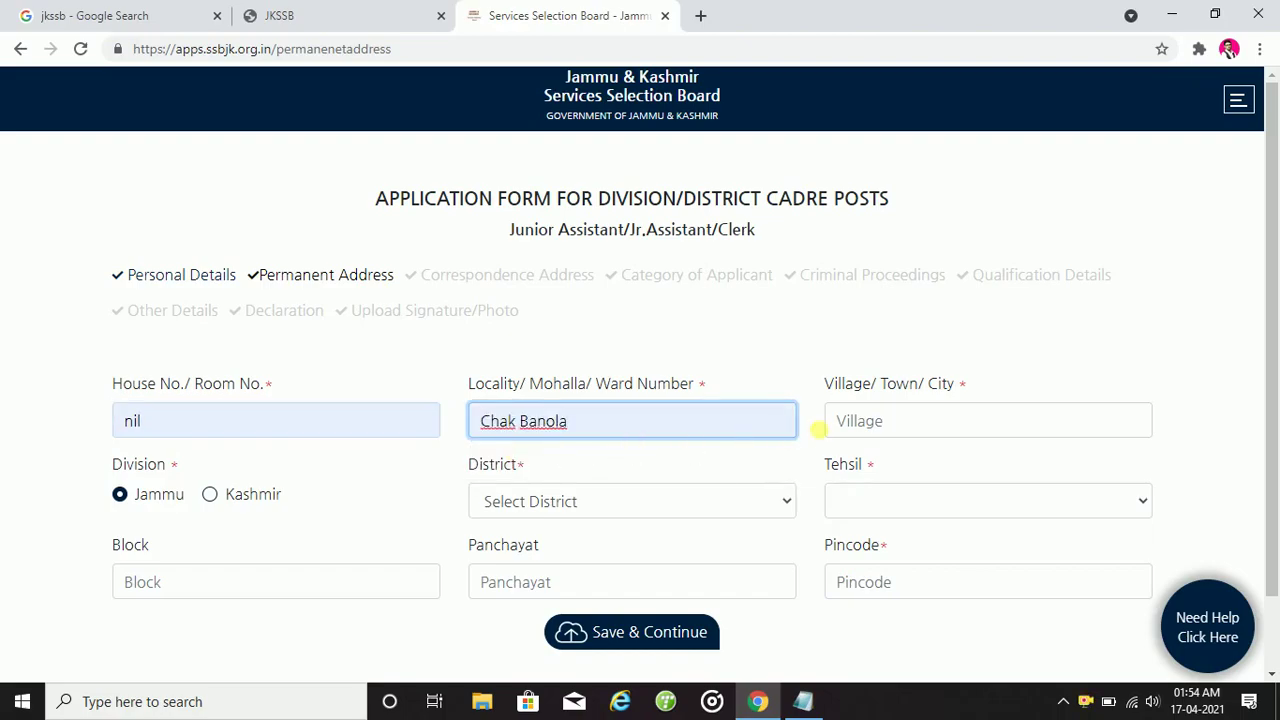
{"action": "left_click", "coordinate": [845, 430]}
{"action": "left_click", "coordinate": [846, 458]}
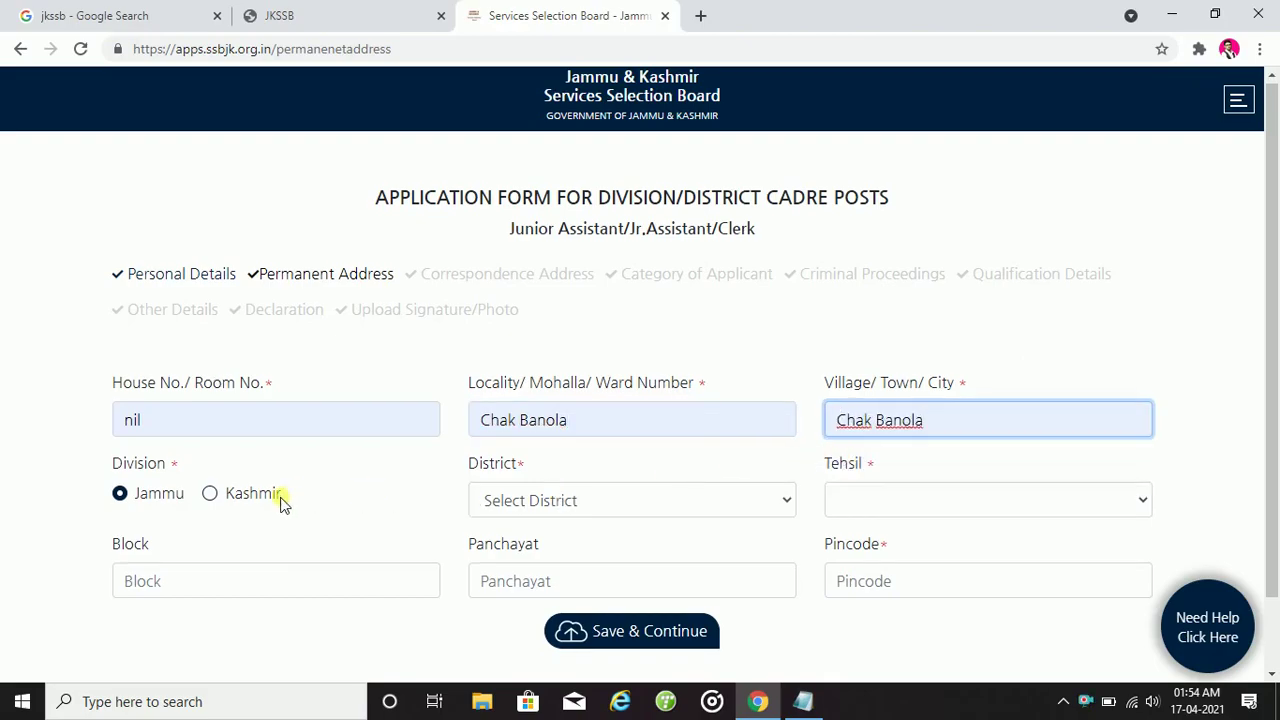
- Choose the applicant's district and tehsil for the permanent address, keeping the Jammu division
{"action": "scroll", "coordinate": [280, 503], "scroll_direction": "down", "scroll_amount": 1}
{"action": "left_click", "coordinate": [526, 423]}
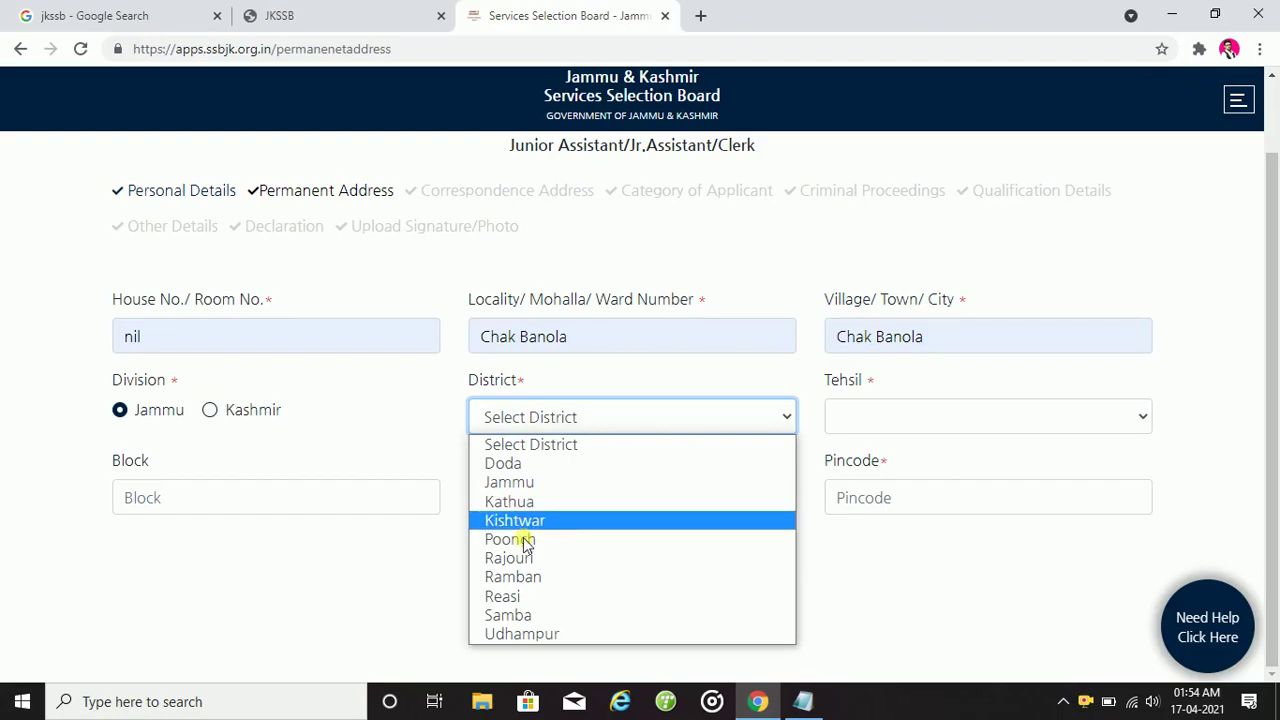
{"action": "left_click", "coordinate": [518, 541]}
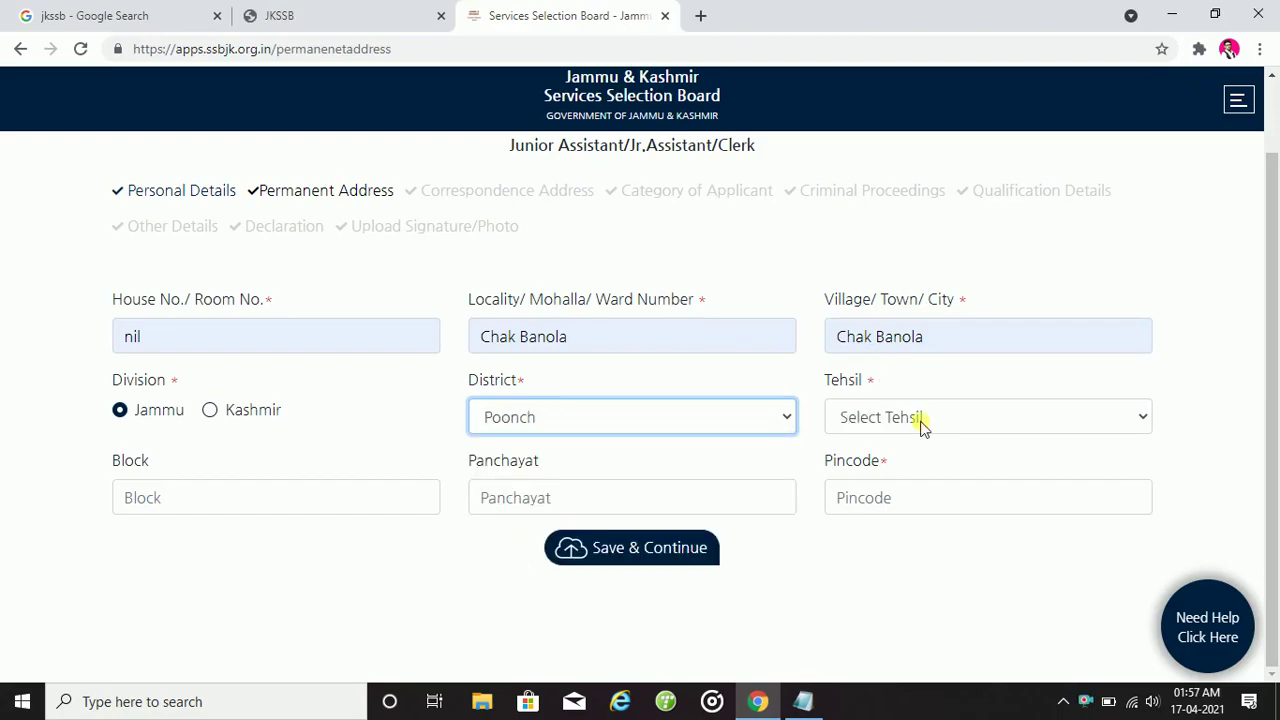
{"action": "left_click", "coordinate": [920, 421]}
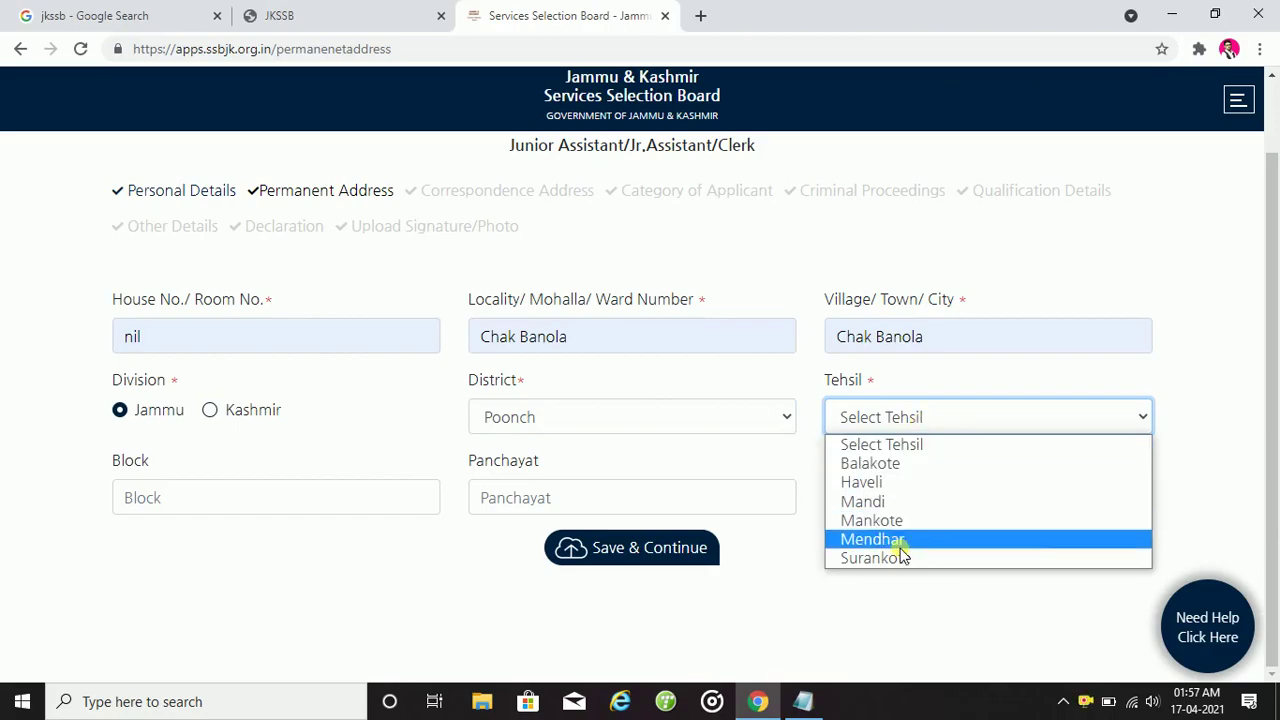
{"action": "left_click", "coordinate": [899, 541]}
- Fill in the applicant's block, panchayat and pincode, and save the permanent address to continue to the correspondence address
{"action": "left_click", "coordinate": [317, 497]}
{"action": "left_click", "coordinate": [255, 546]}
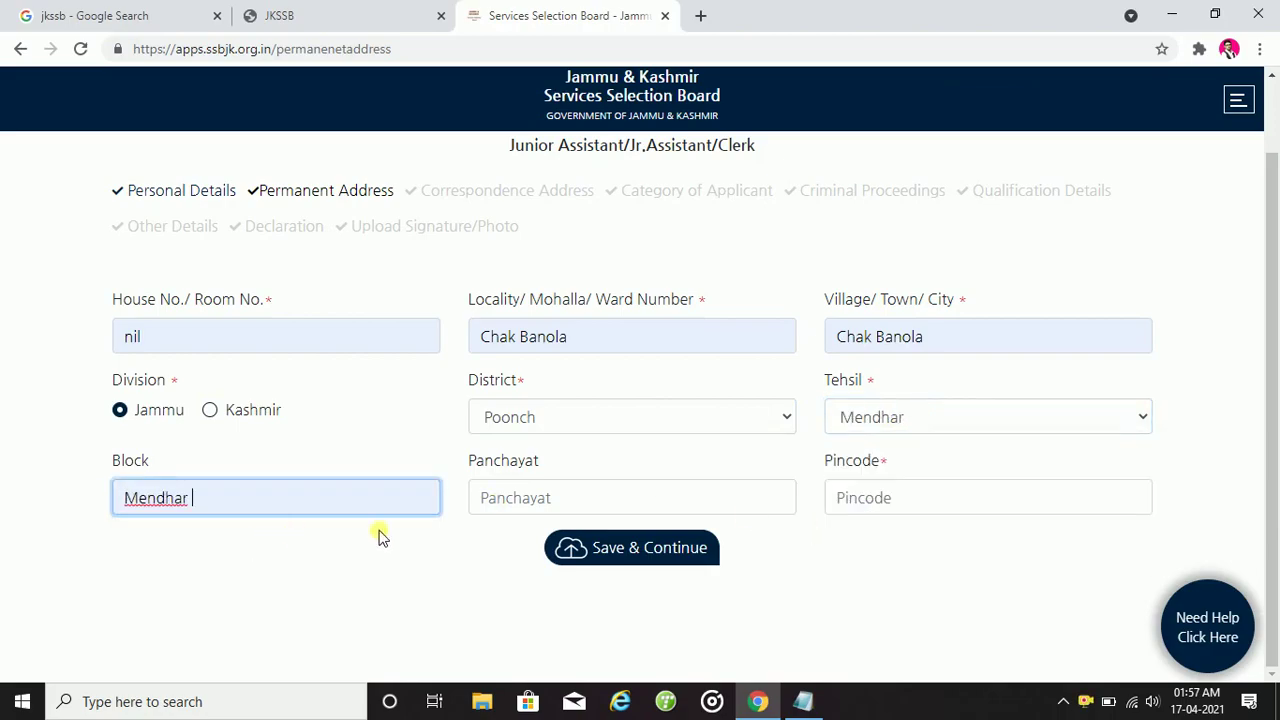
{"action": "left_click", "coordinate": [530, 503]}
{"action": "left_click", "coordinate": [514, 546]}
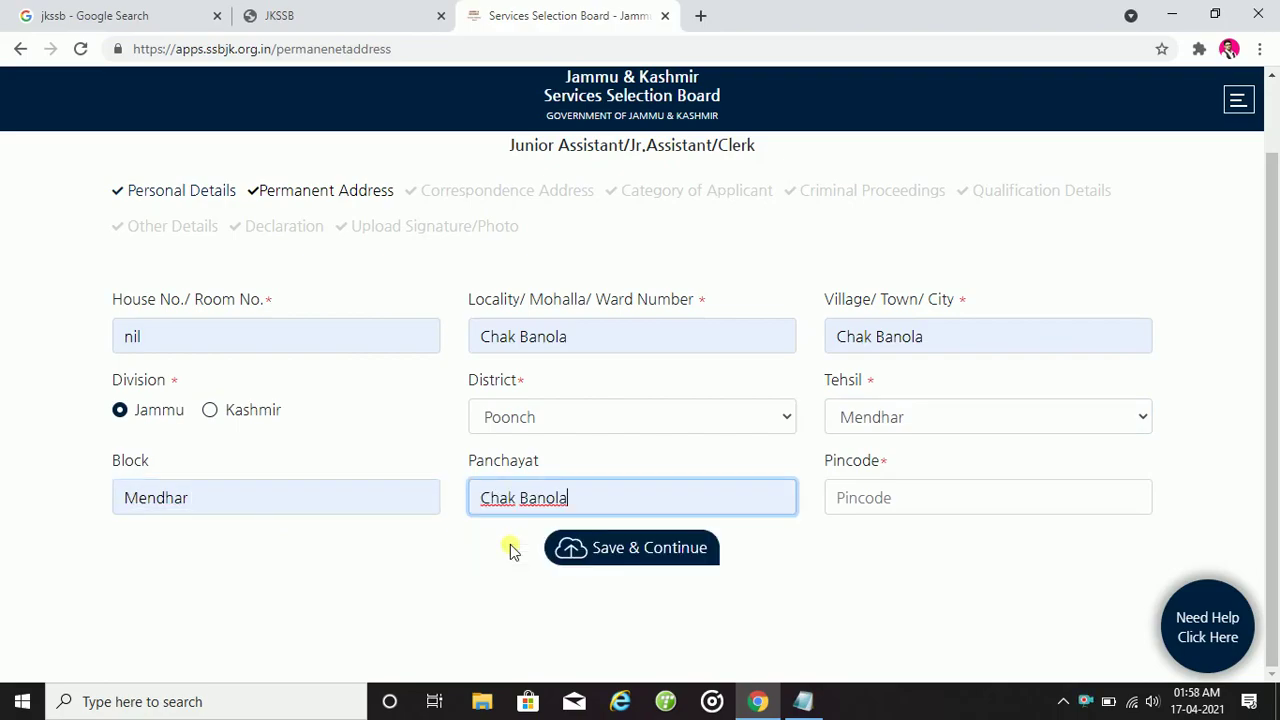
{"action": "left_click", "coordinate": [918, 500]}
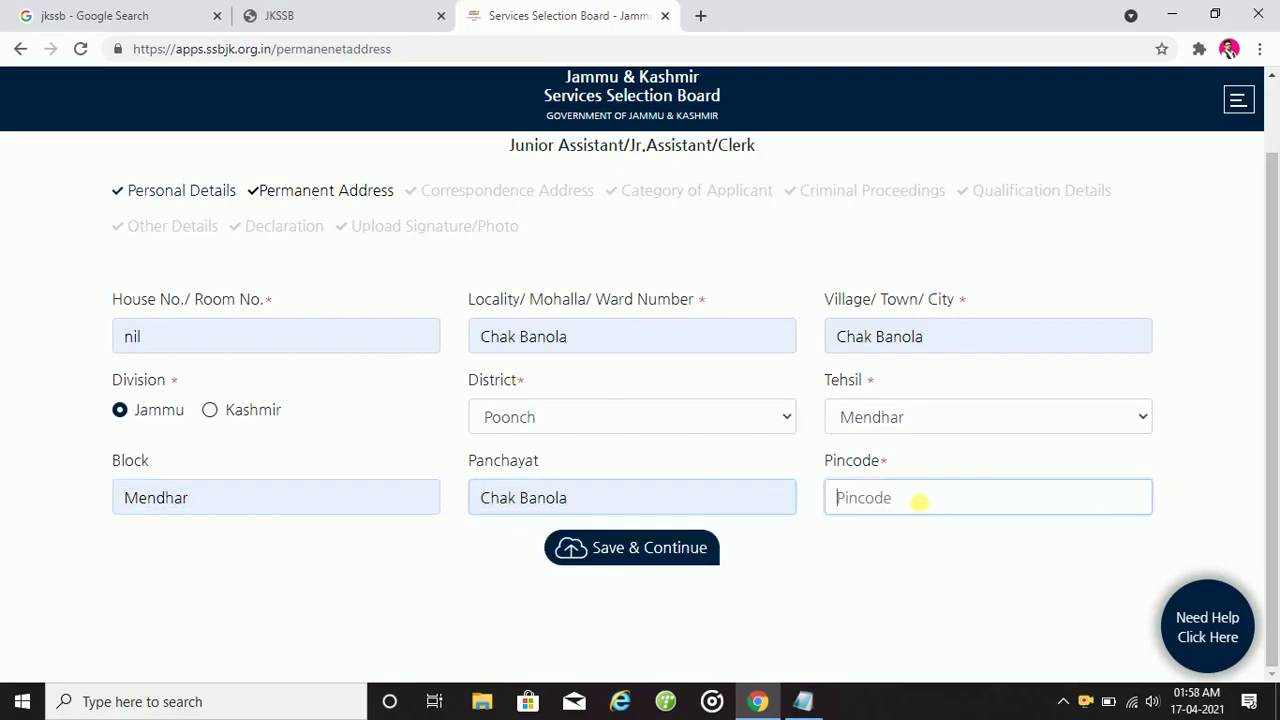
{"action": "left_click", "coordinate": [881, 540]}
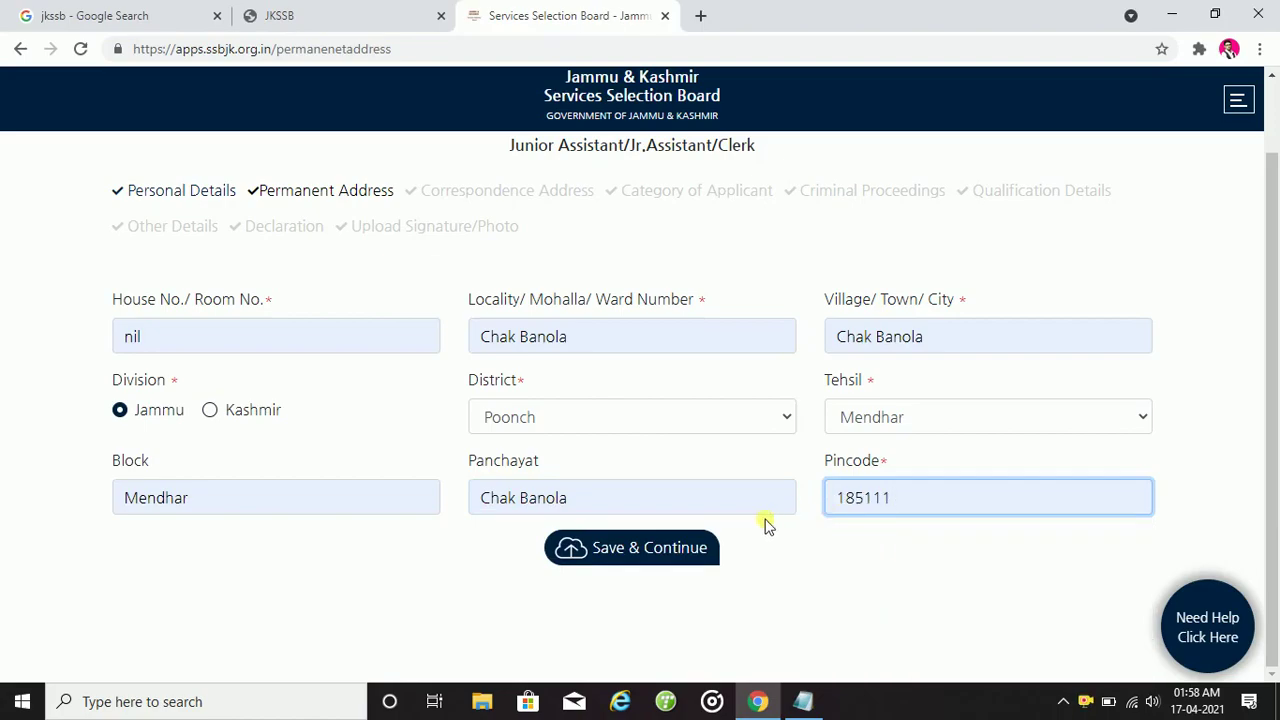
{"action": "left_click", "coordinate": [639, 549]}
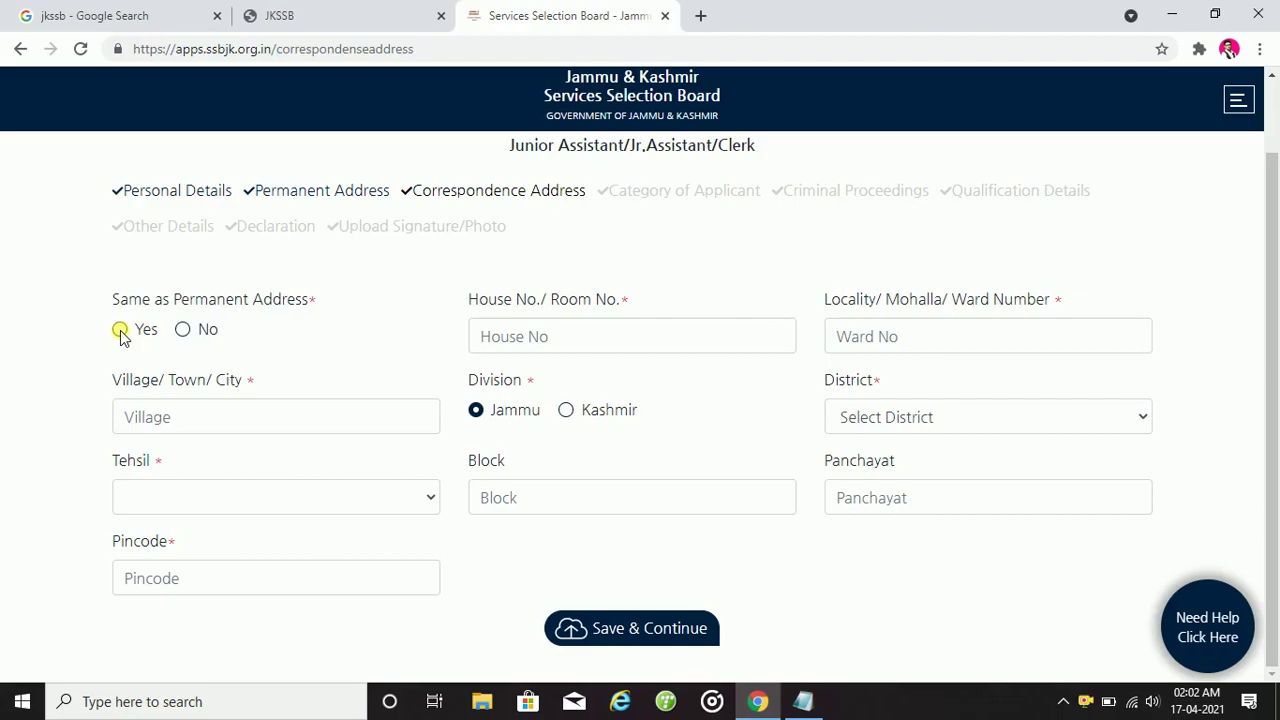
- Save the correspondence address as same as permanent, and save the applicant category with certificate date 09/10/2017 and issuing authority Tehsildar Mendhar
{"action": "left_click", "coordinate": [120, 331]}
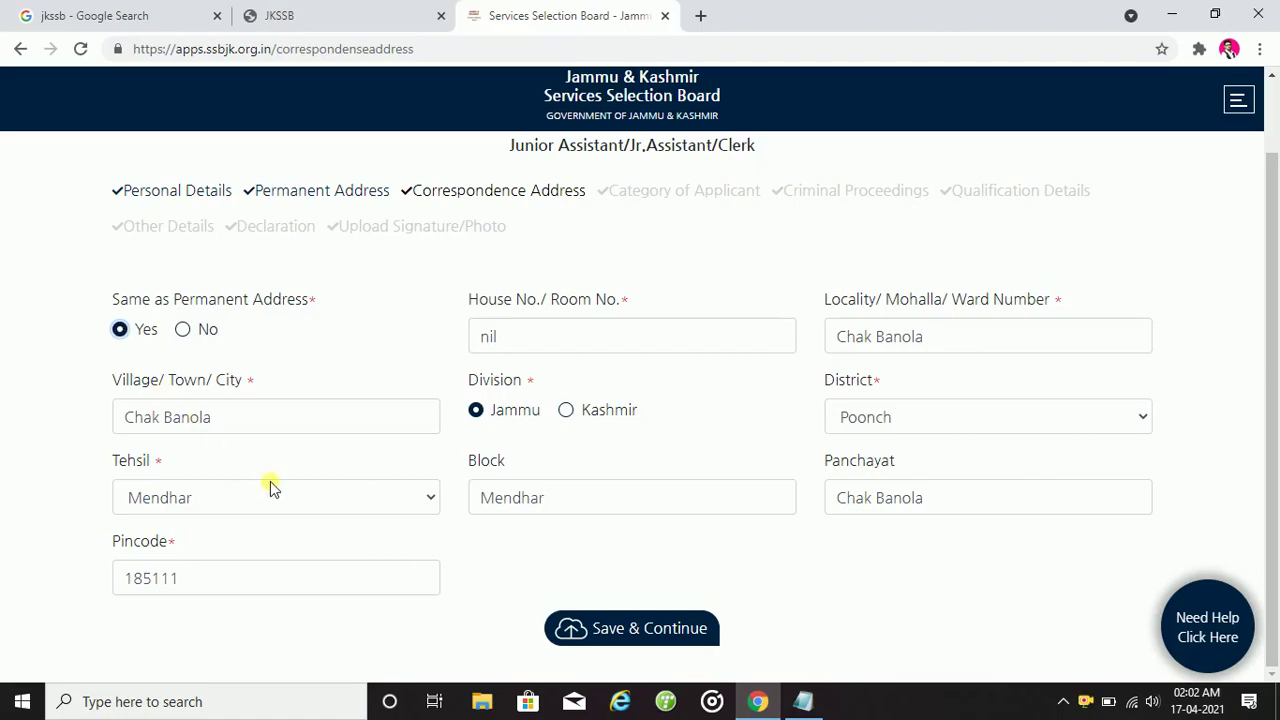
{"action": "left_click", "coordinate": [627, 630]}
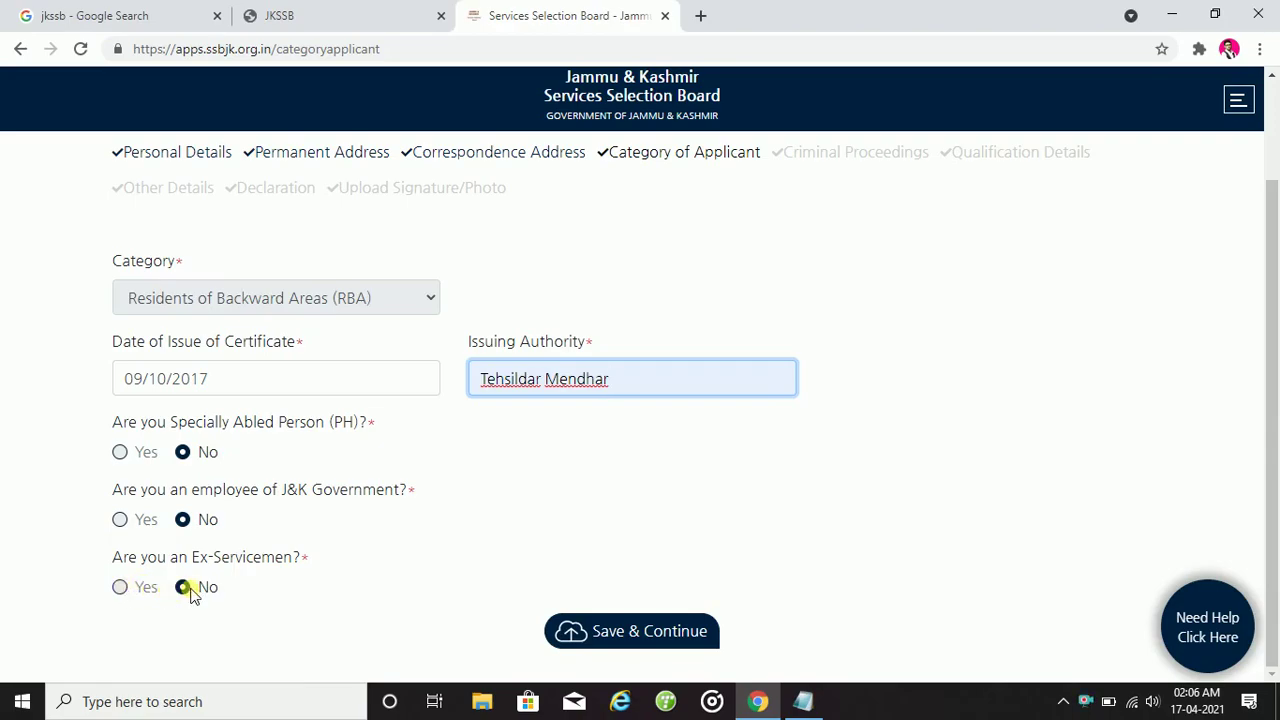
{"action": "left_click", "coordinate": [633, 633]}
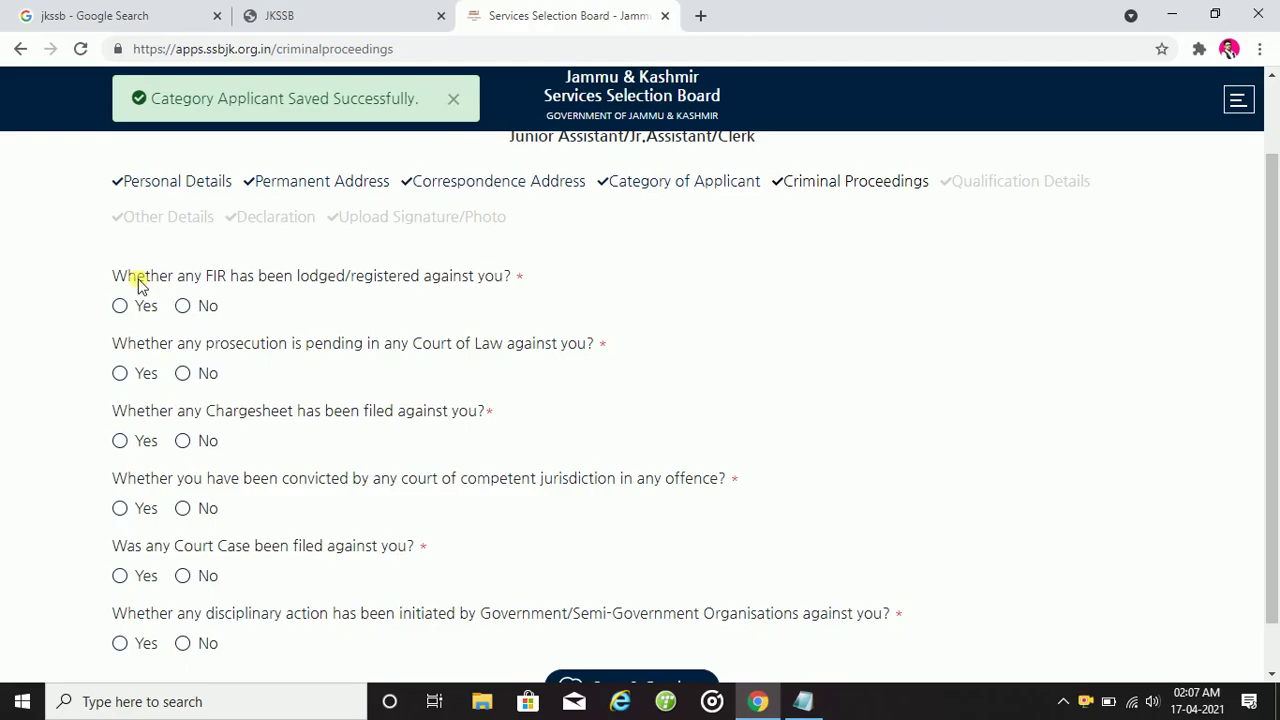
- Answer No to all six criminal proceedings questions, from the FIR to disciplinary action, and save to continue to the qualification details
{"action": "left_click", "coordinate": [183, 307]}
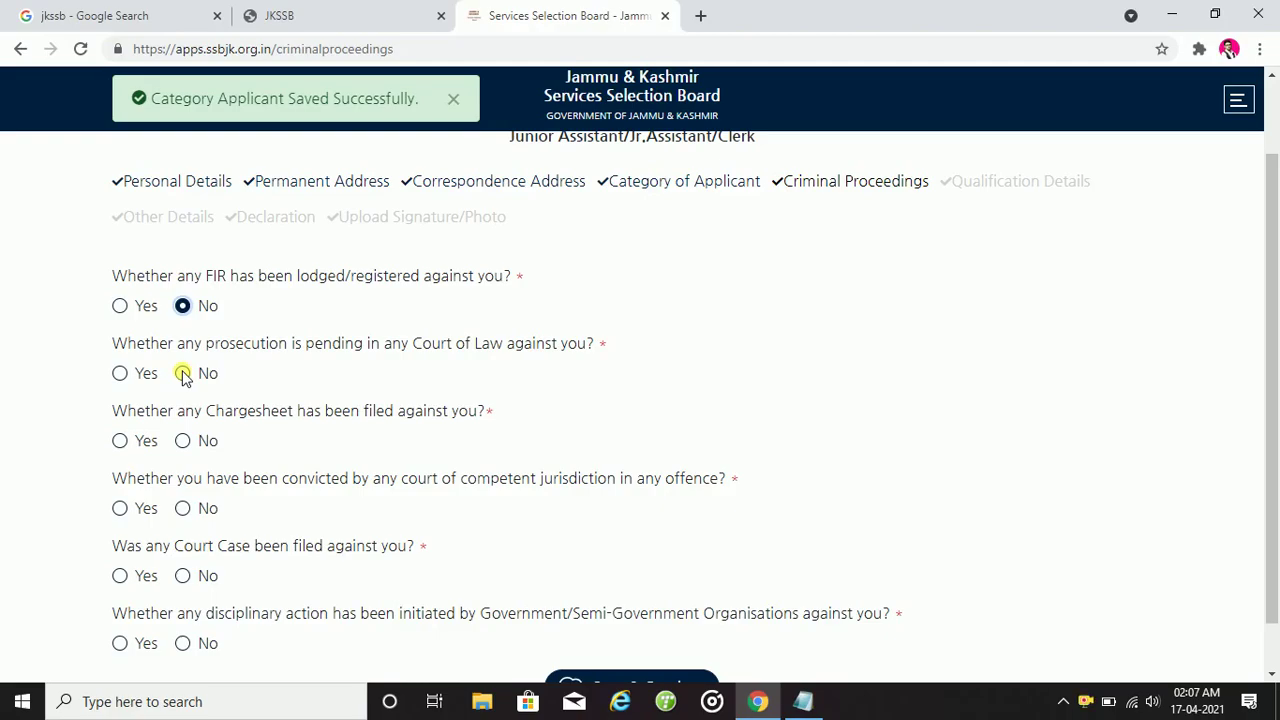
{"action": "left_click", "coordinate": [182, 374]}
{"action": "left_click", "coordinate": [183, 441]}
{"action": "scroll", "coordinate": [184, 445], "scroll_direction": "down", "scroll_amount": 1}
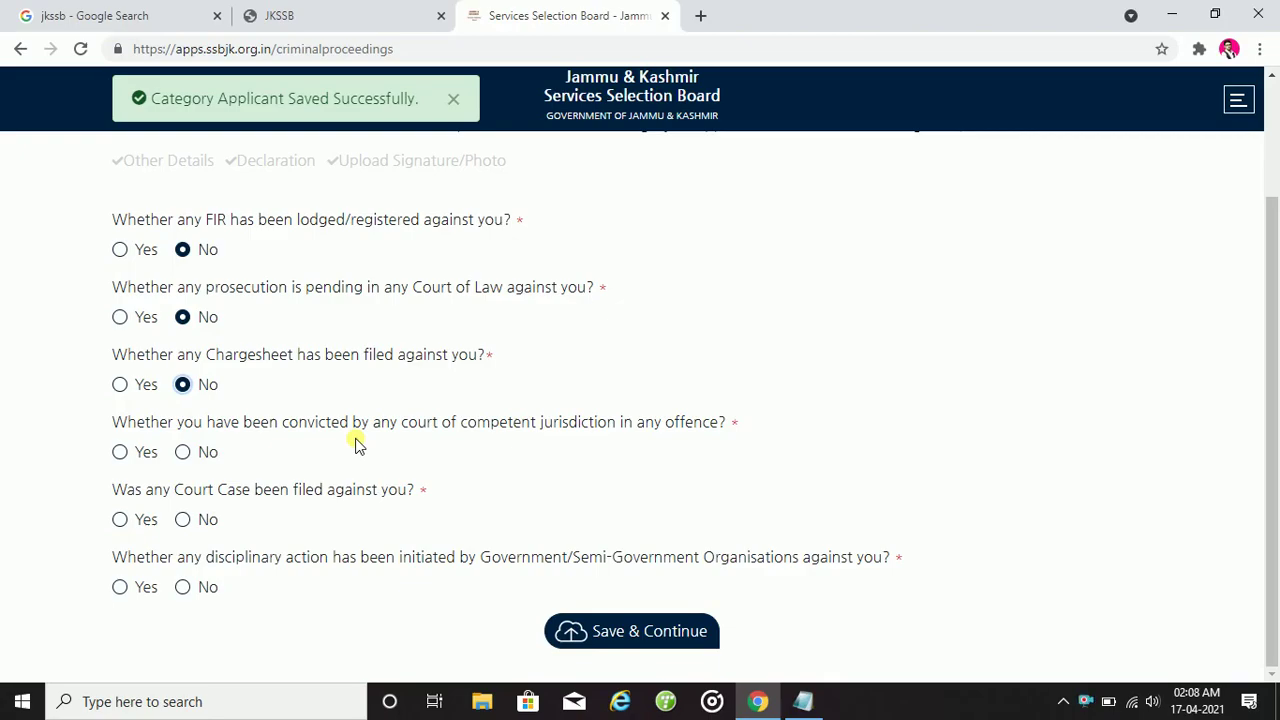
{"action": "left_click", "coordinate": [182, 455]}
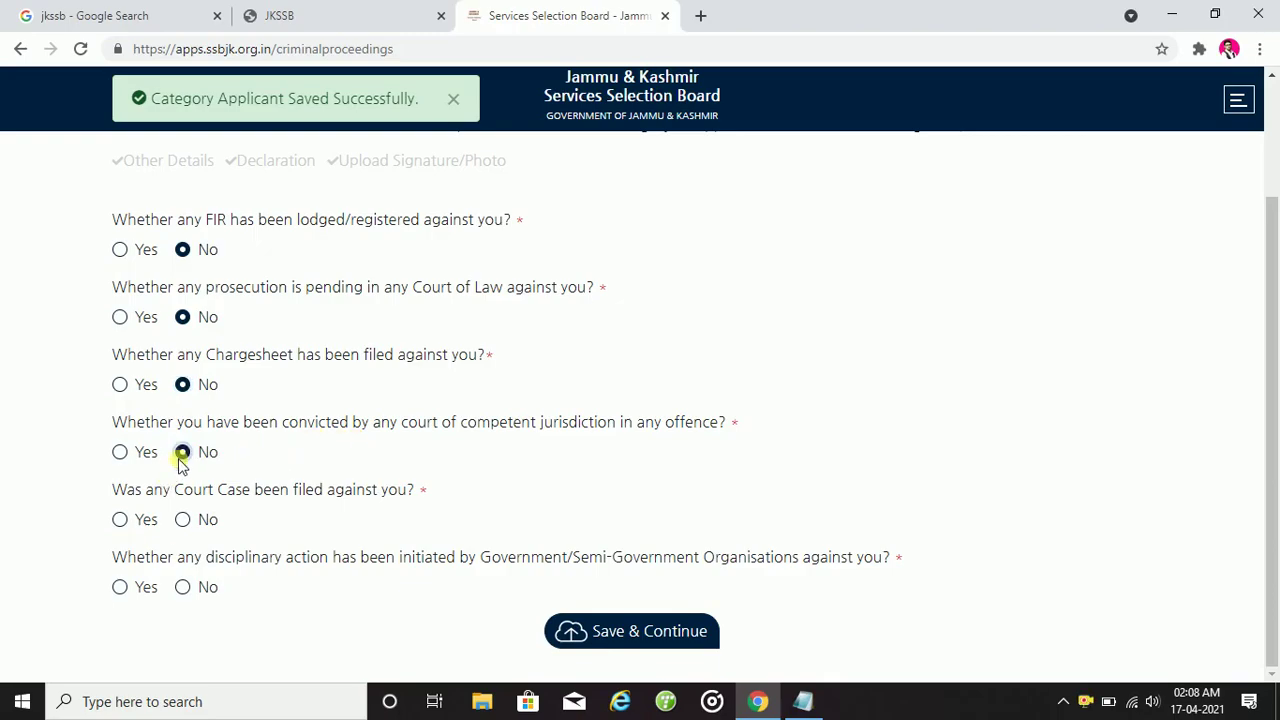
{"action": "left_click", "coordinate": [183, 521]}
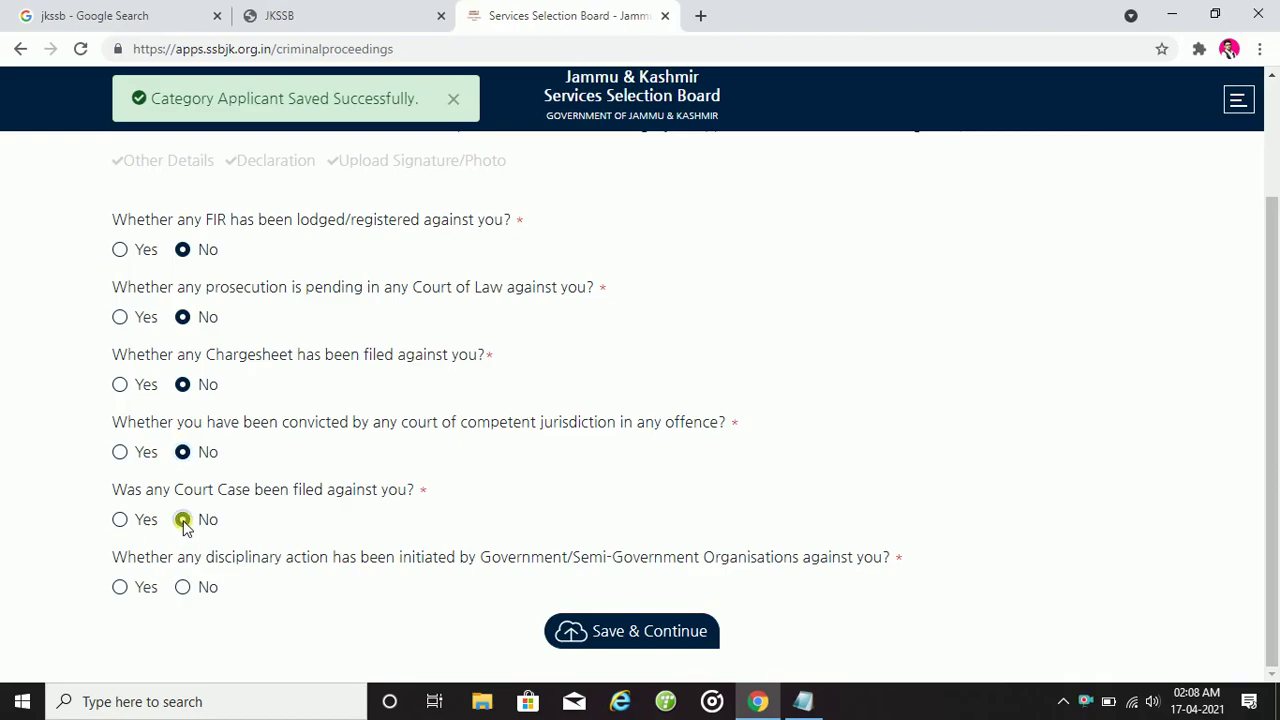
{"action": "left_click", "coordinate": [183, 588]}
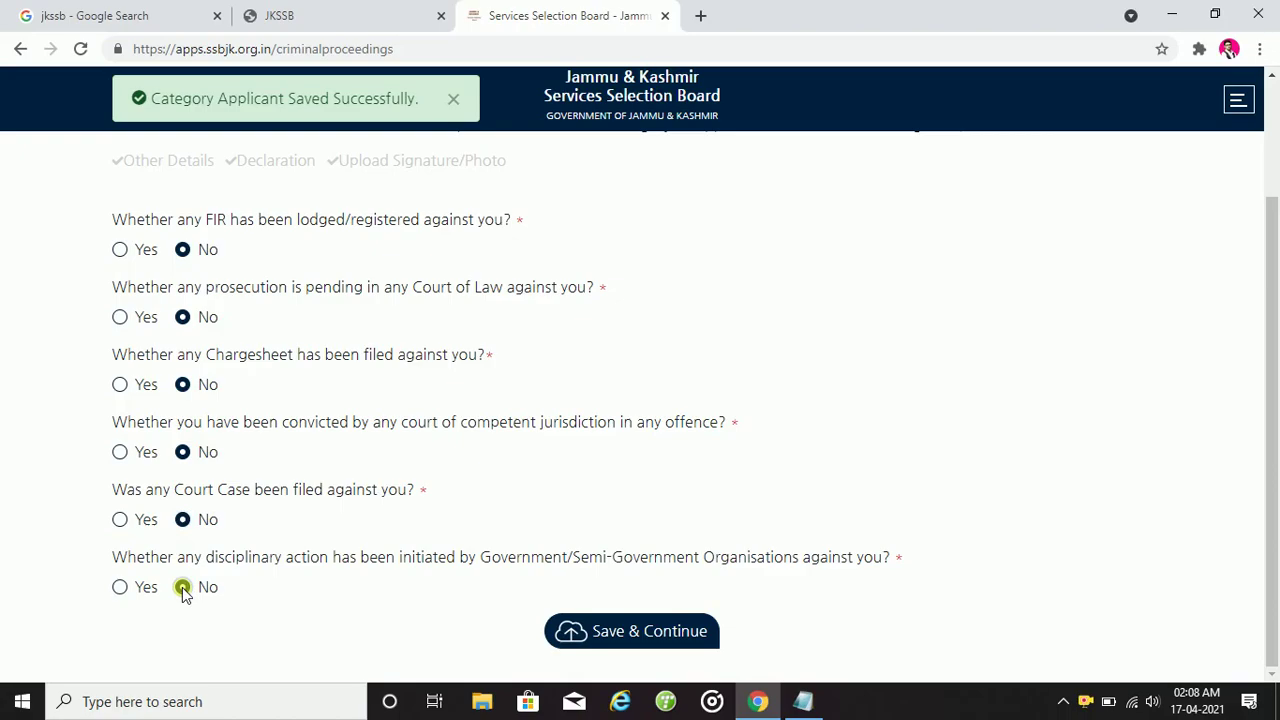
{"action": "left_click", "coordinate": [592, 630]}
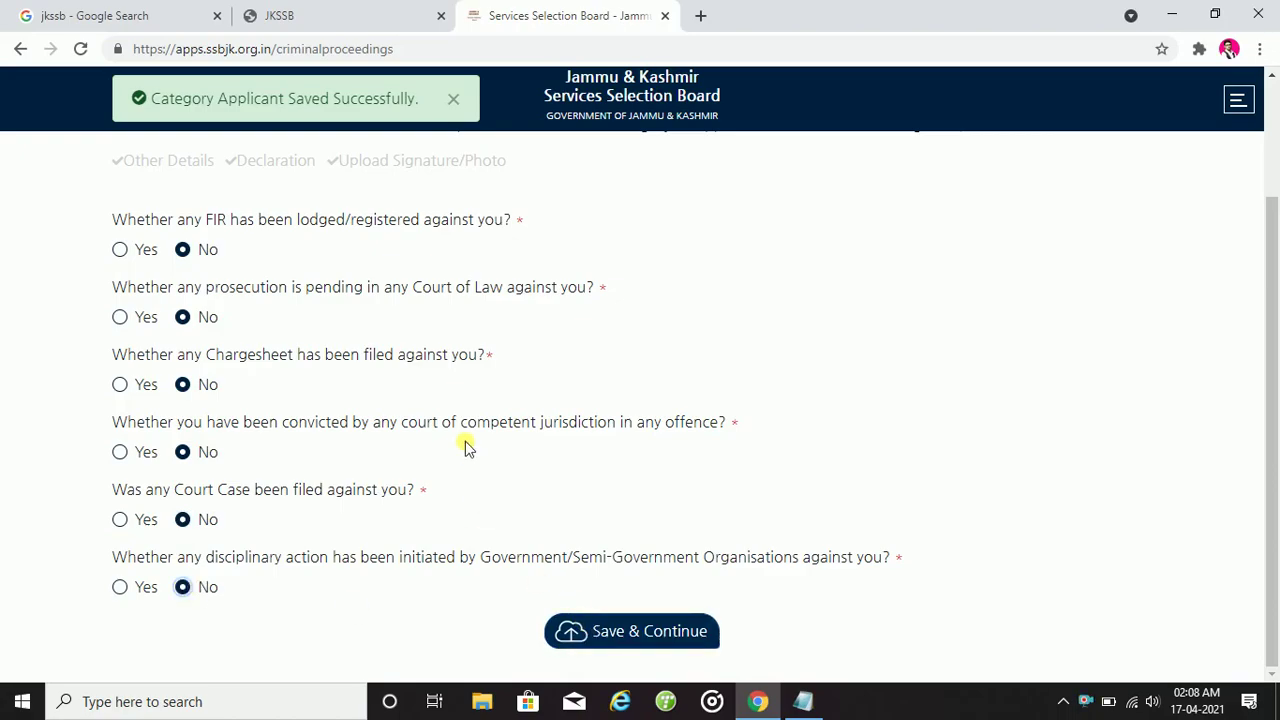
{"action": "scroll", "coordinate": [465, 441], "scroll_direction": "up", "scroll_amount": 2}
{"action": "scroll", "coordinate": [465, 441], "scroll_direction": "down", "scroll_amount": 2}
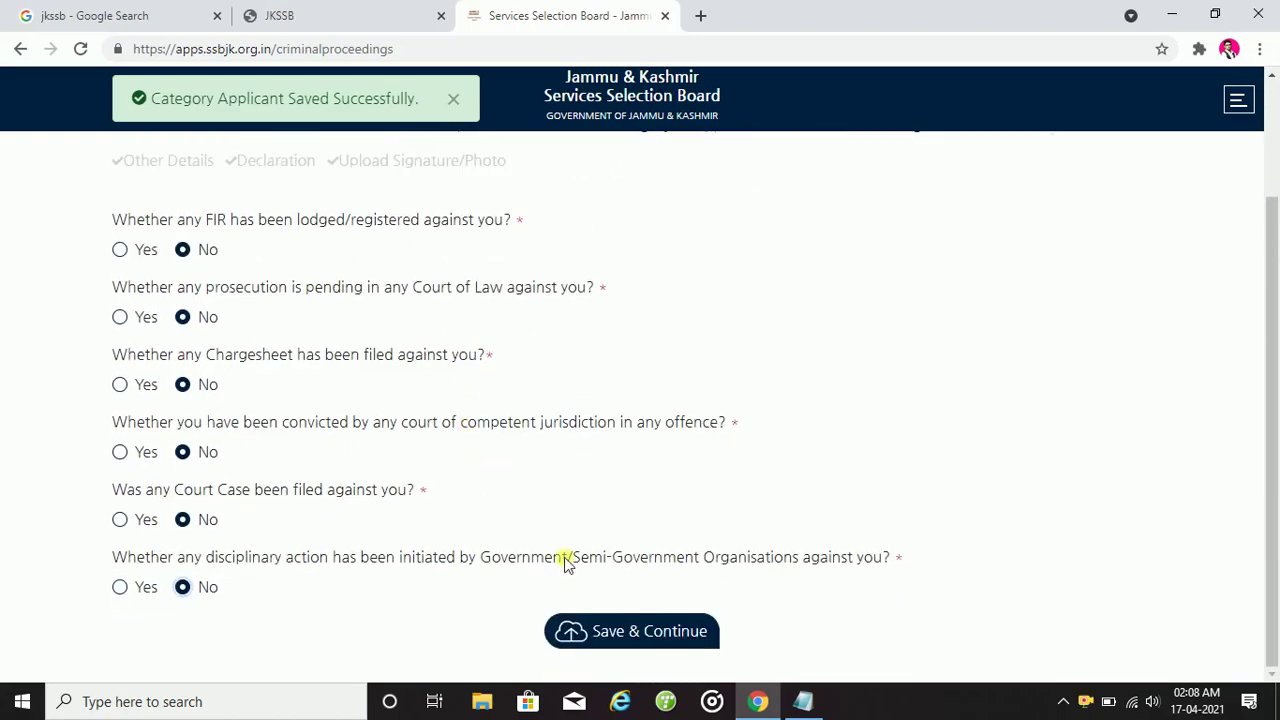
{"action": "left_click", "coordinate": [623, 633]}
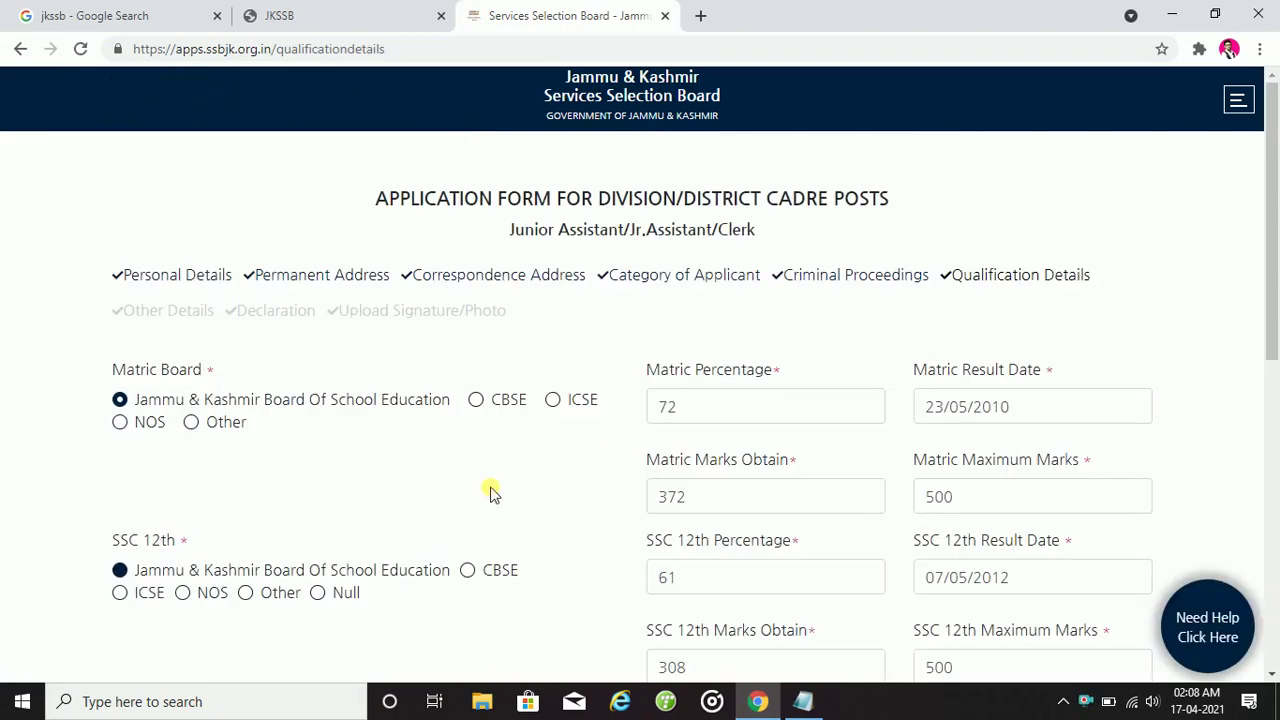
- Check the filled-in matric, 12th, graduation, diploma and typing entries, and save the qualification details to continue
{"action": "scroll", "coordinate": [490, 490], "scroll_direction": "down", "scroll_amount": 1}
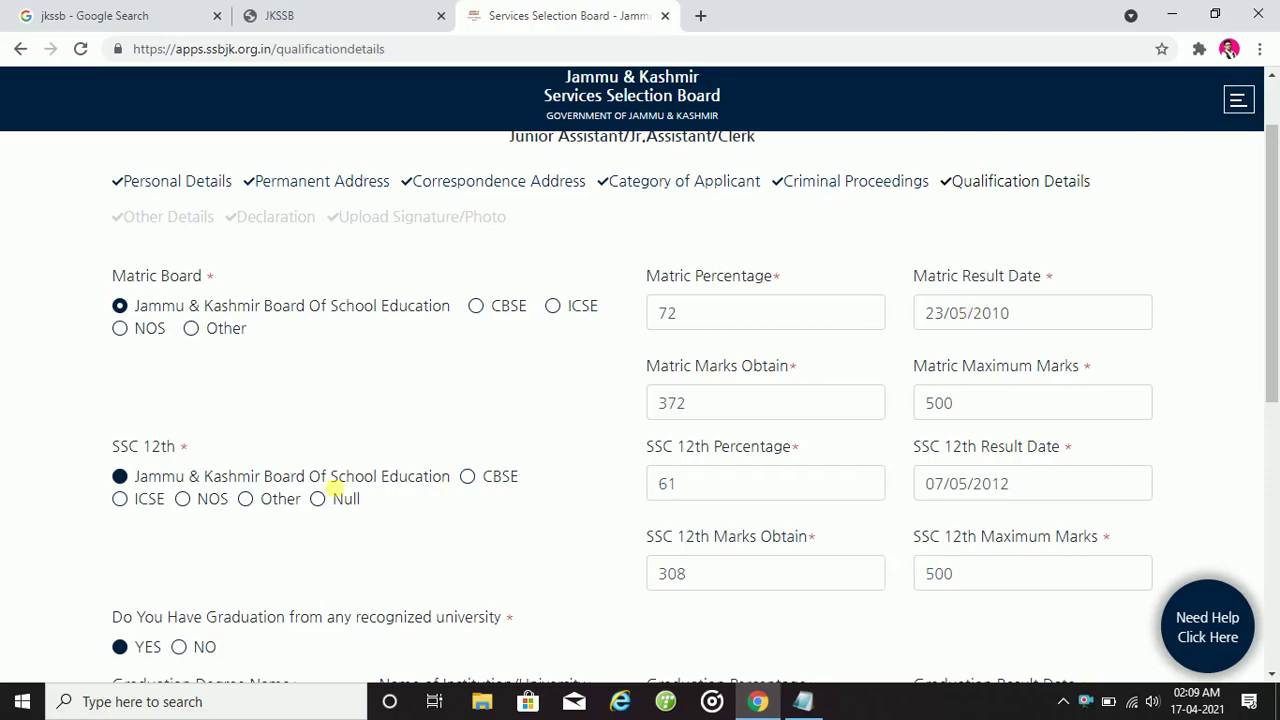
{"action": "scroll", "coordinate": [252, 494], "scroll_direction": "down", "scroll_amount": 1}
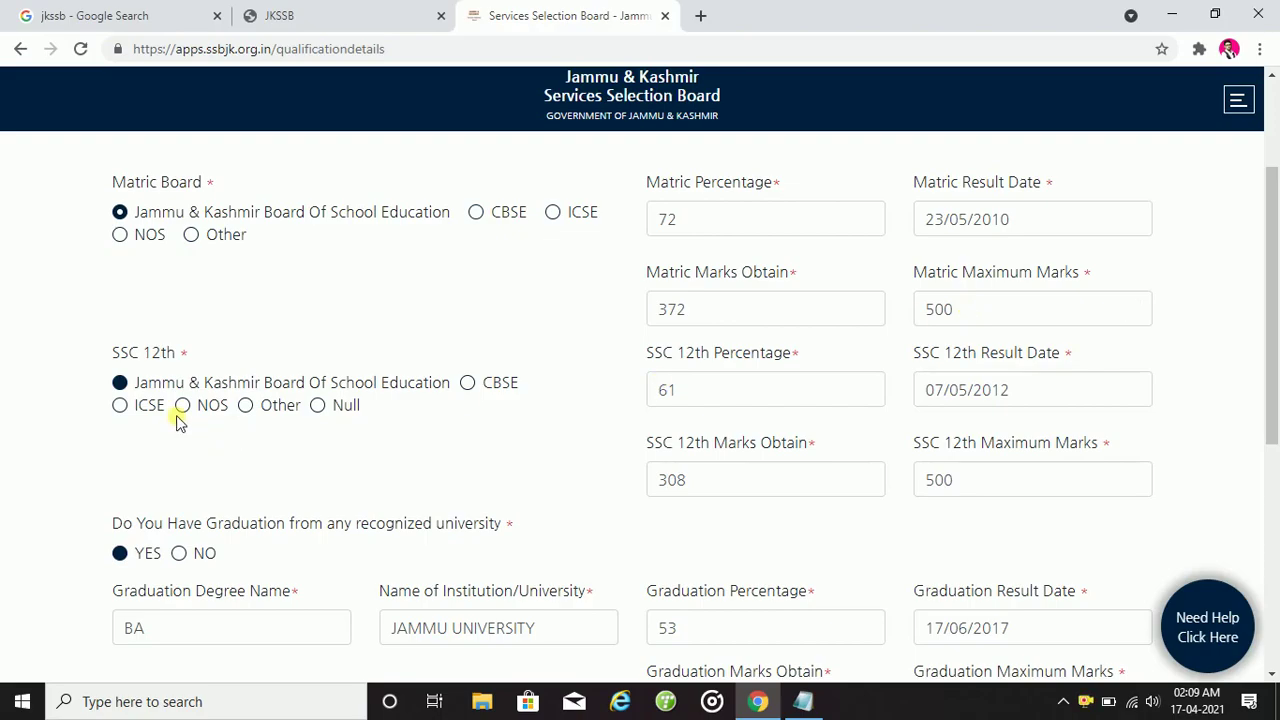
{"action": "scroll", "coordinate": [176, 420], "scroll_direction": "down", "scroll_amount": 2}
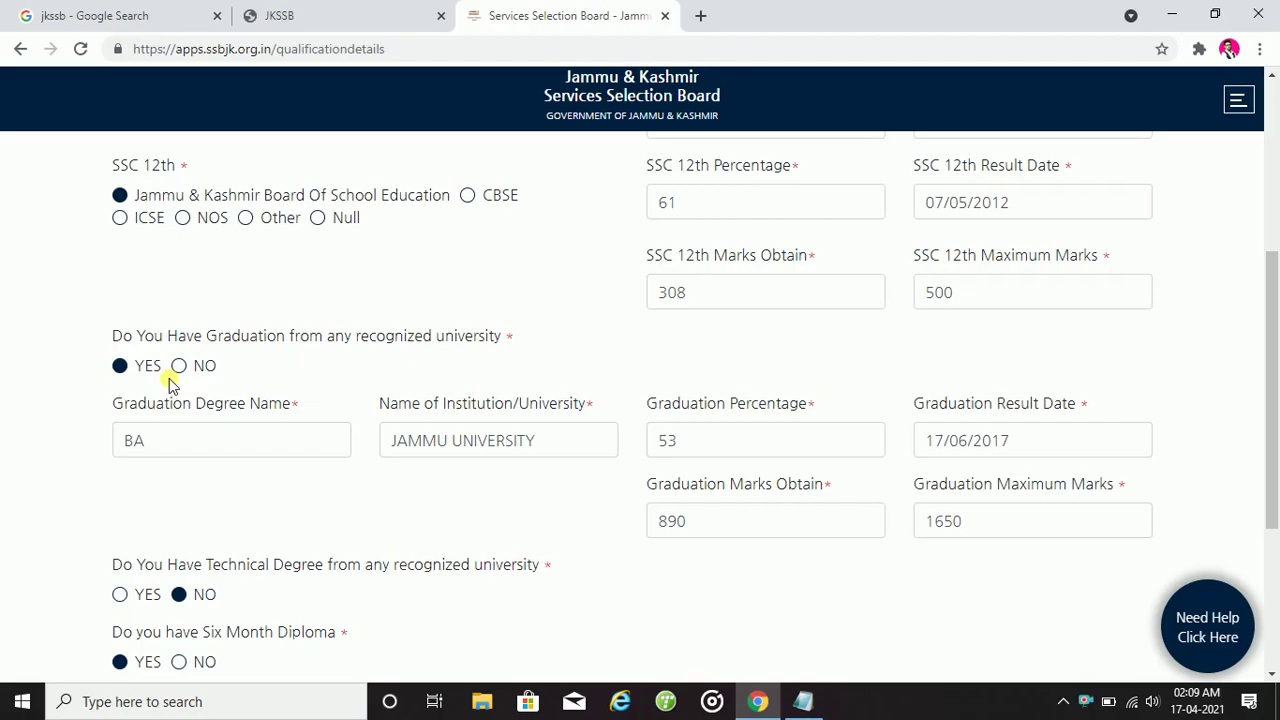
{"action": "scroll", "coordinate": [169, 378], "scroll_direction": "down", "scroll_amount": 3}
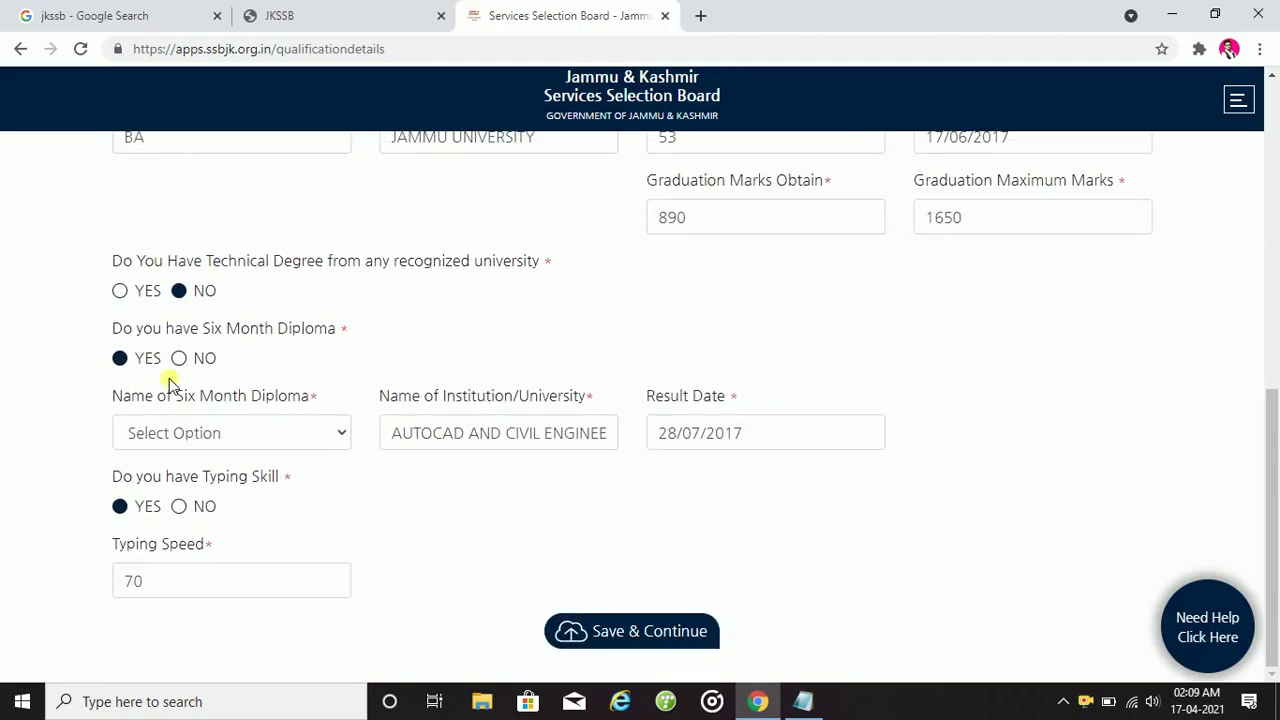
{"action": "left_click", "coordinate": [614, 634]}
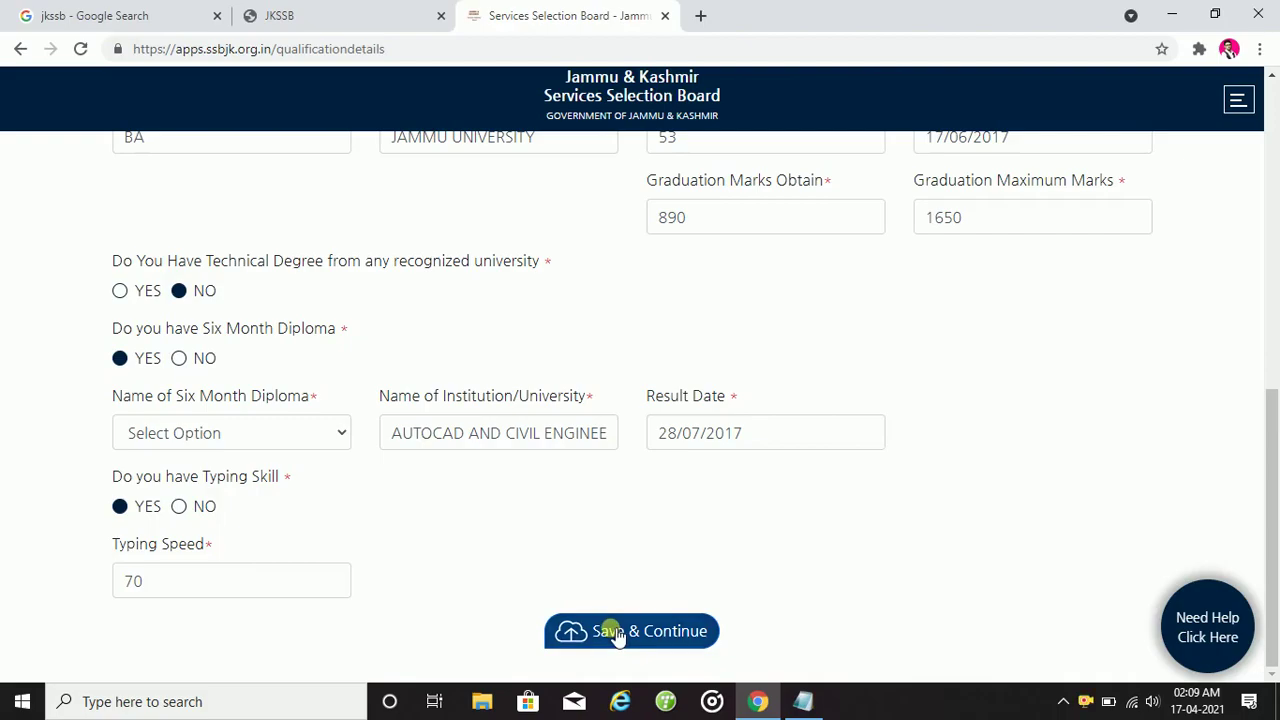
{"action": "left_click", "coordinate": [617, 636]}
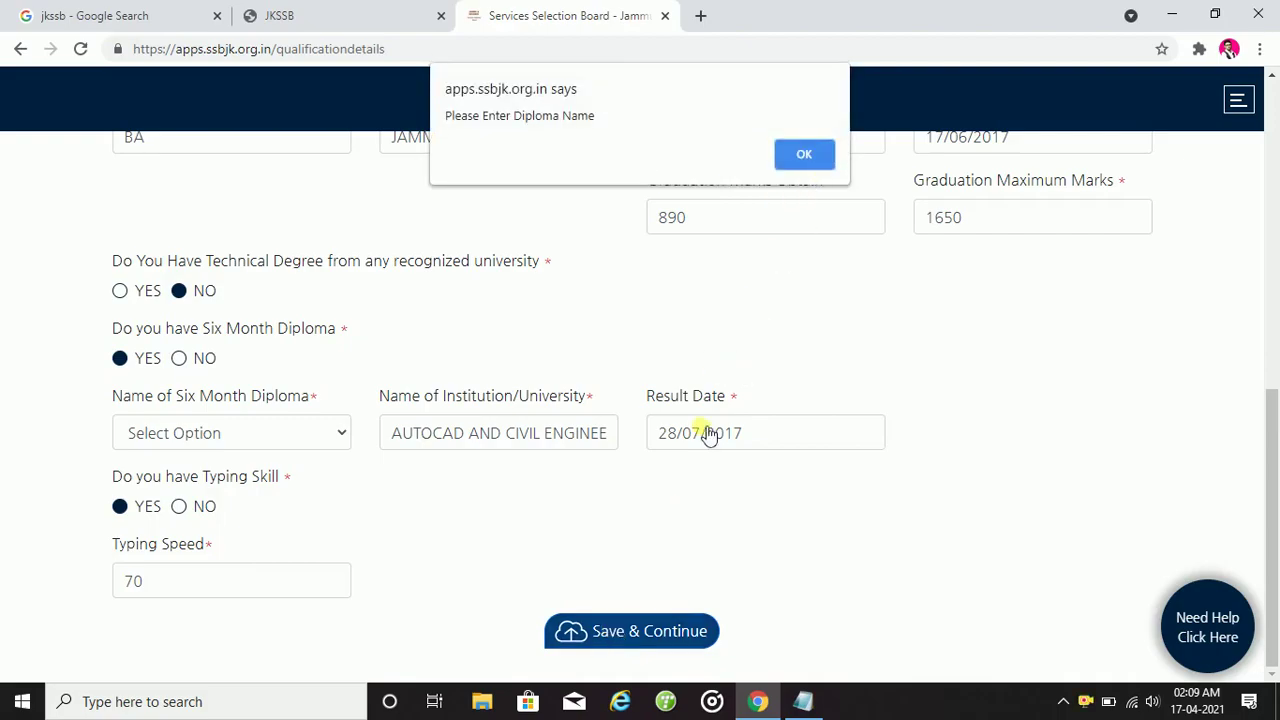
{"action": "left_click", "coordinate": [786, 161]}
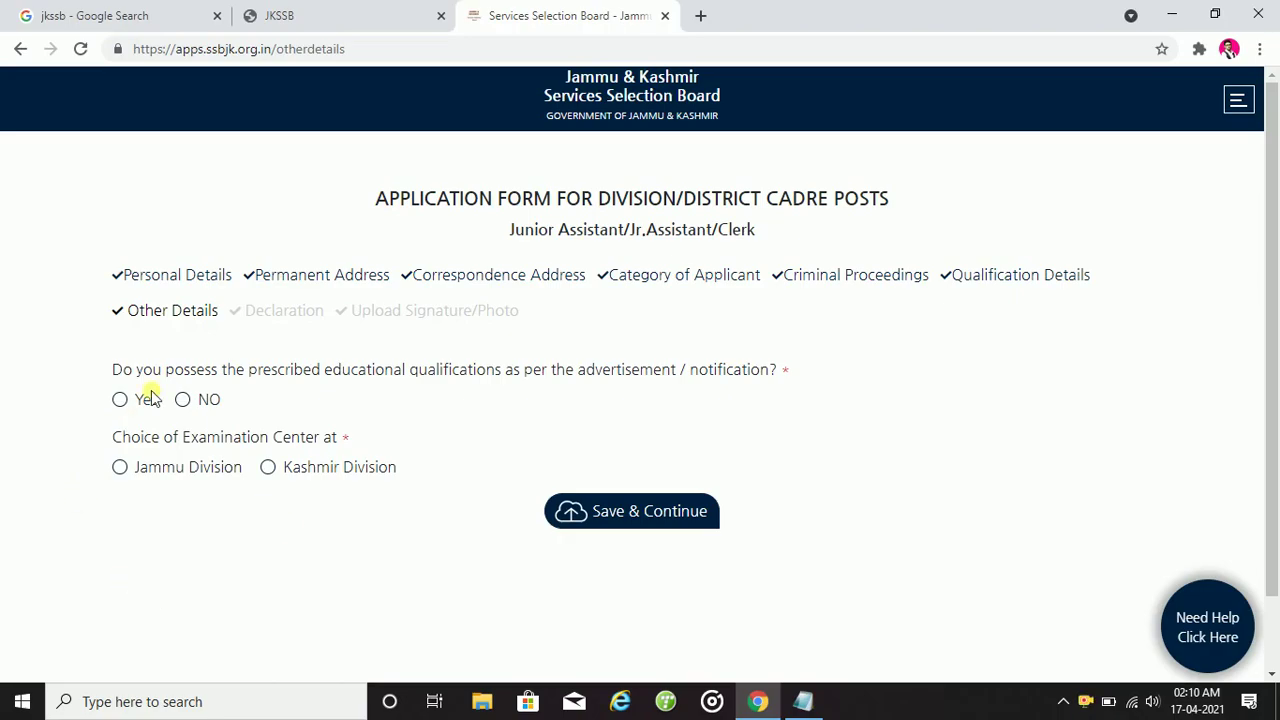
- Answer Yes to possessing the prescribed educational qualifications, choose Jammu Division as the examination center, and save the other details
{"action": "left_click", "coordinate": [120, 401]}
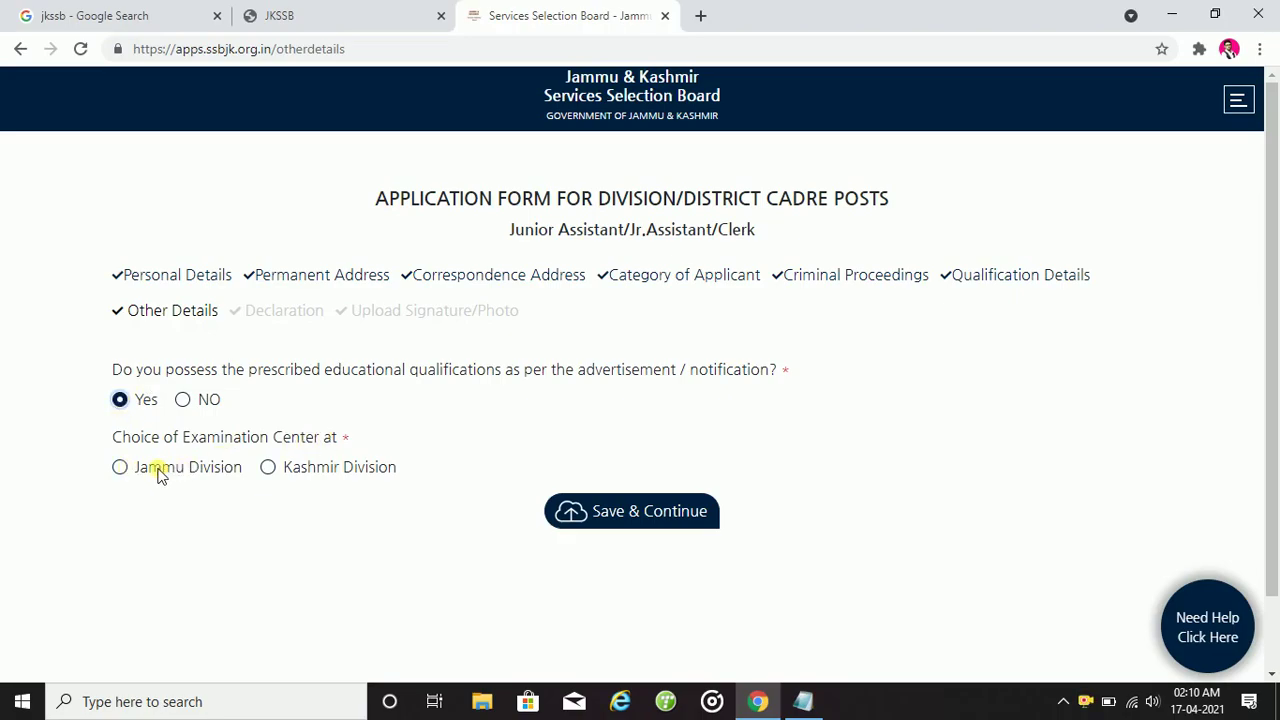
{"action": "left_click", "coordinate": [120, 468]}
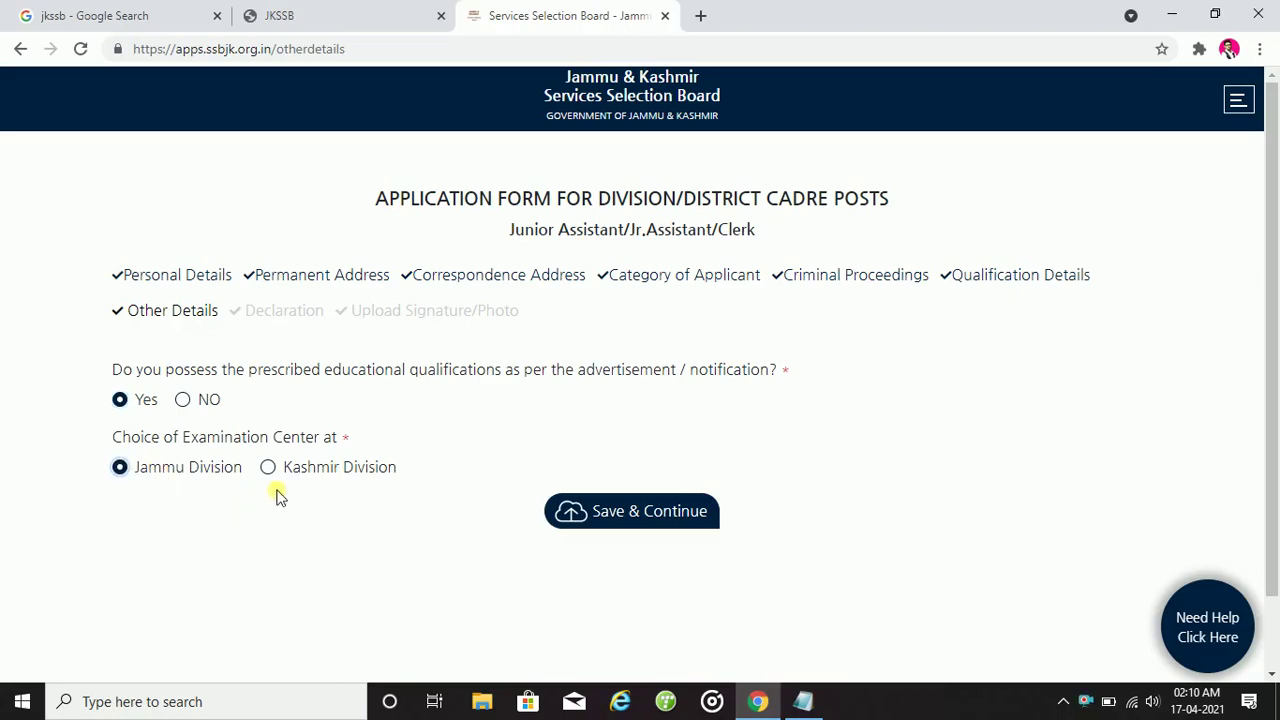
{"action": "left_click", "coordinate": [622, 513]}
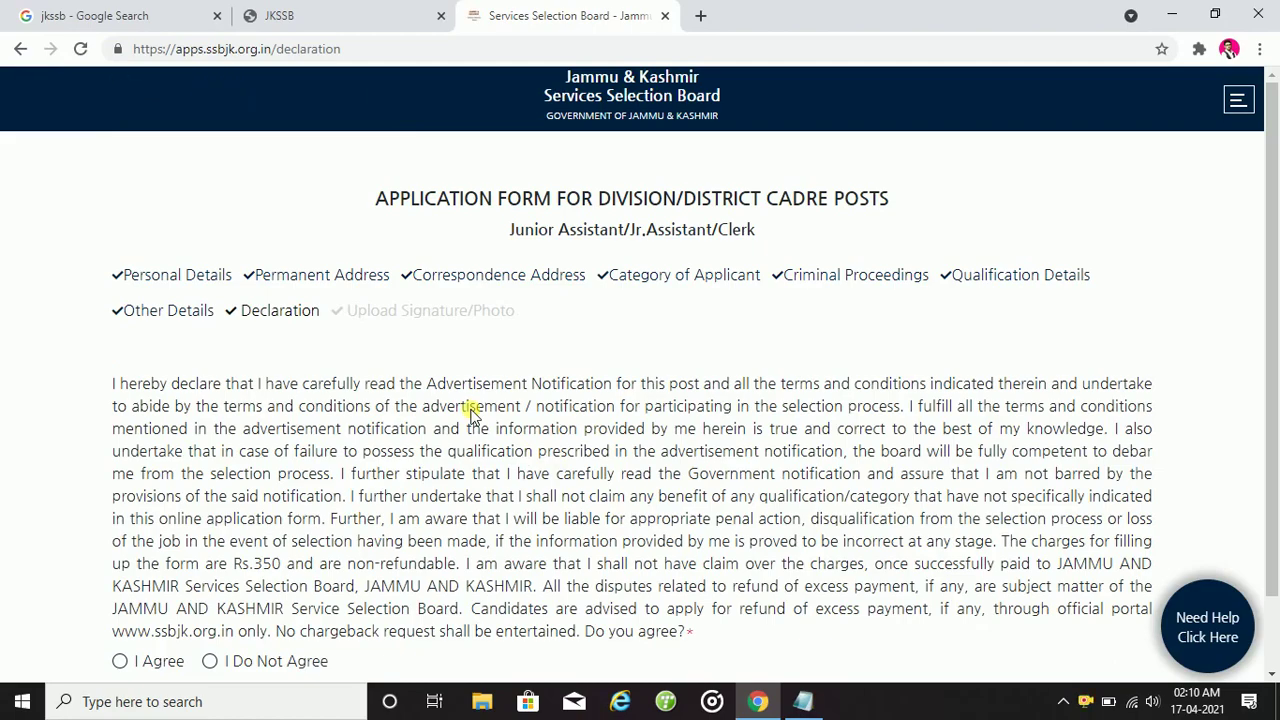
- Agree to the declaration and save it to continue to the photograph and signature upload
{"action": "scroll", "coordinate": [470, 413], "scroll_direction": "down", "scroll_amount": 1}
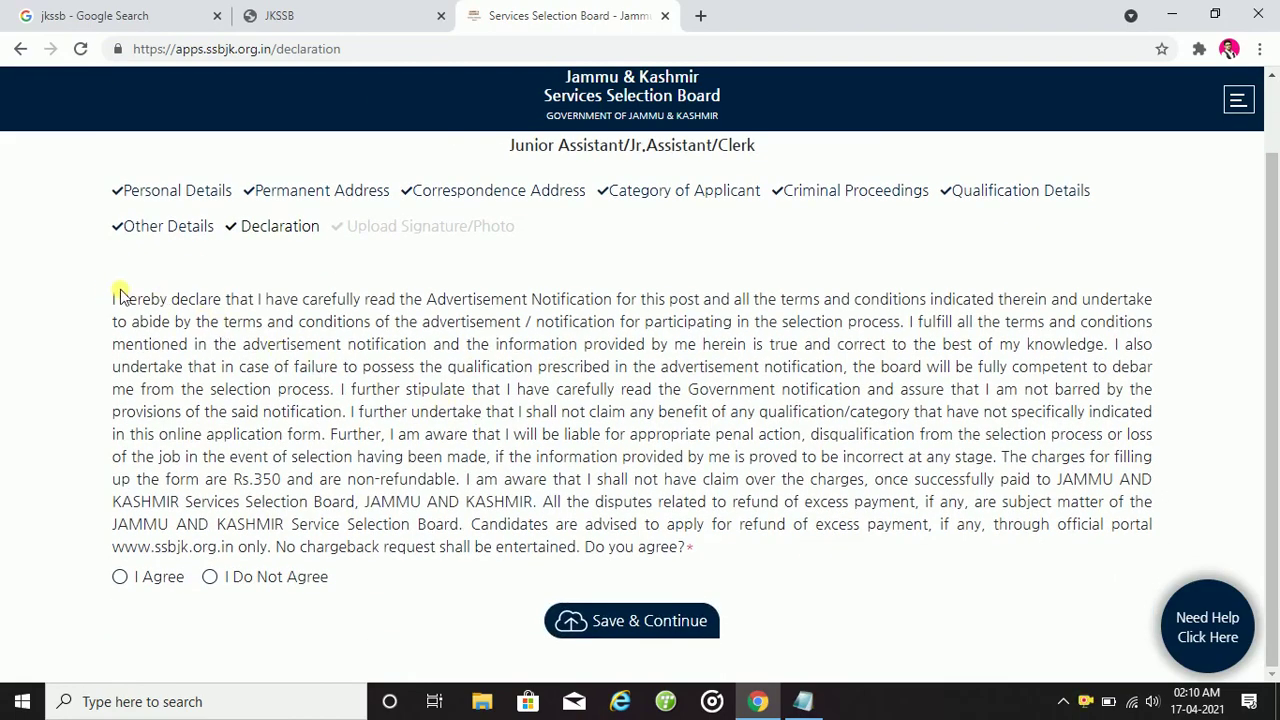
{"action": "left_click", "coordinate": [119, 578]}
{"action": "left_click", "coordinate": [618, 620]}
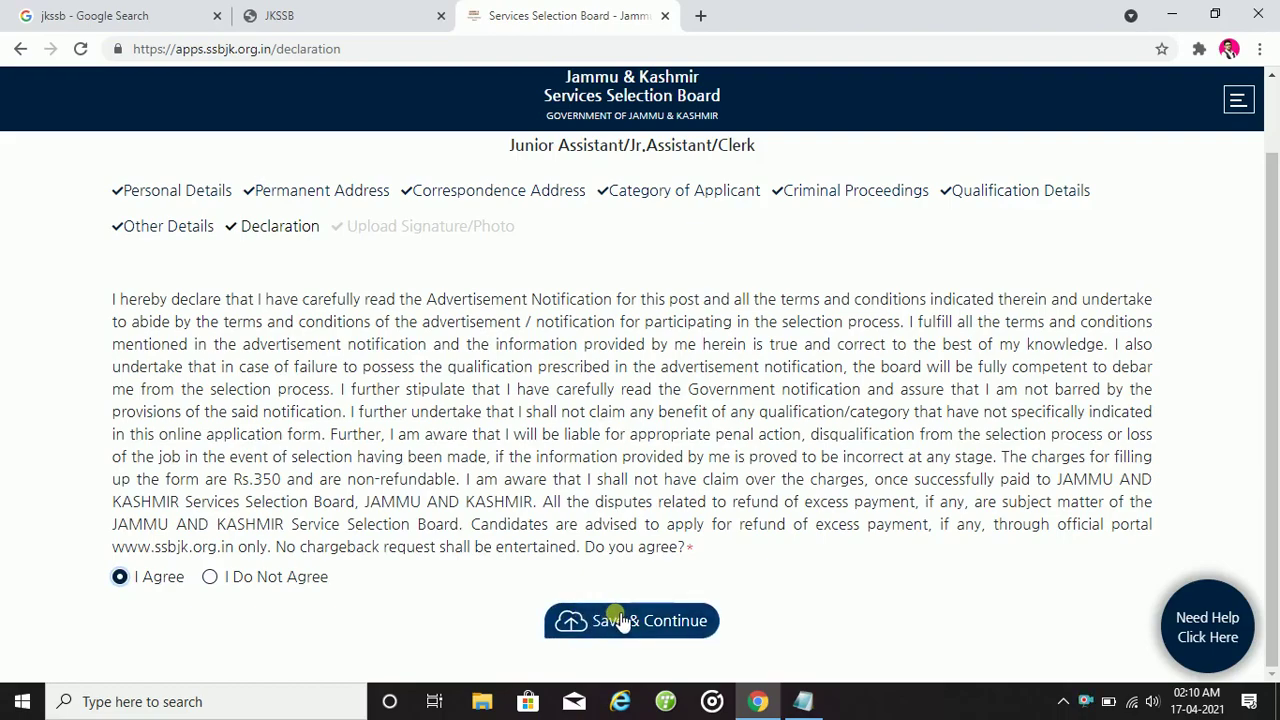
{"action": "left_click", "coordinate": [620, 622]}
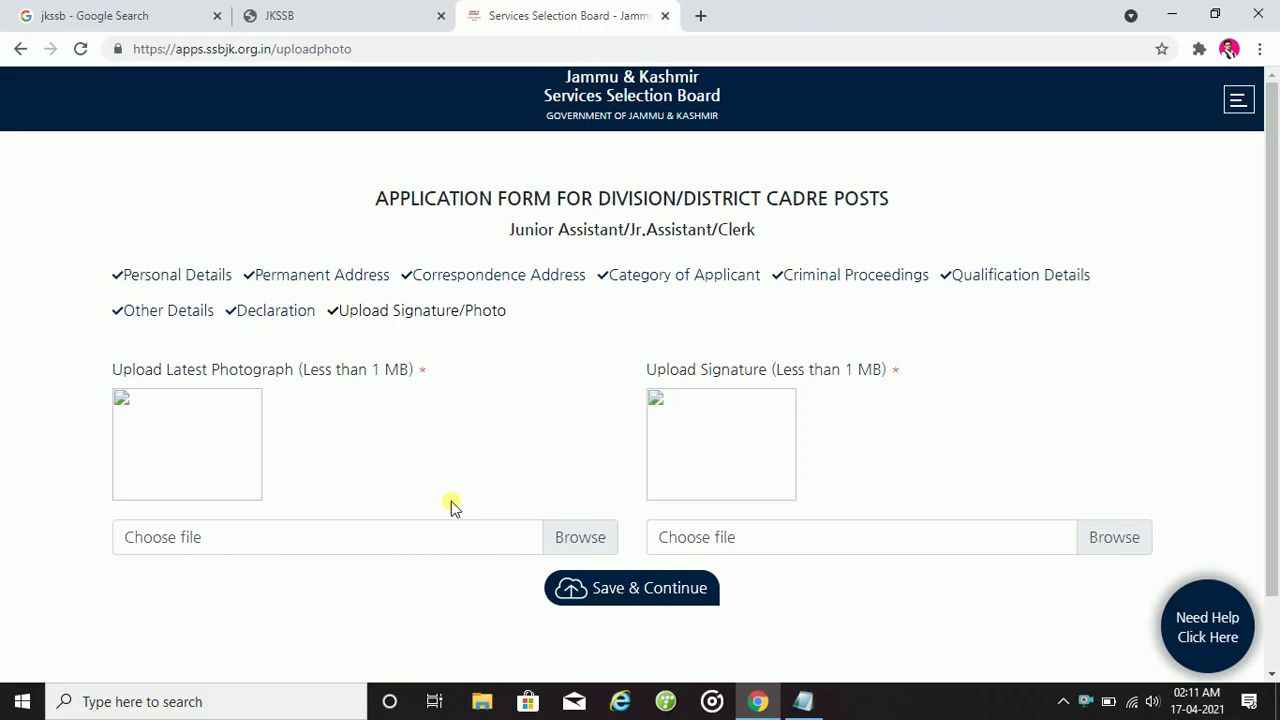
- Browse for the applicant's latest photograph to upload
{"action": "left_click", "coordinate": [579, 540]}
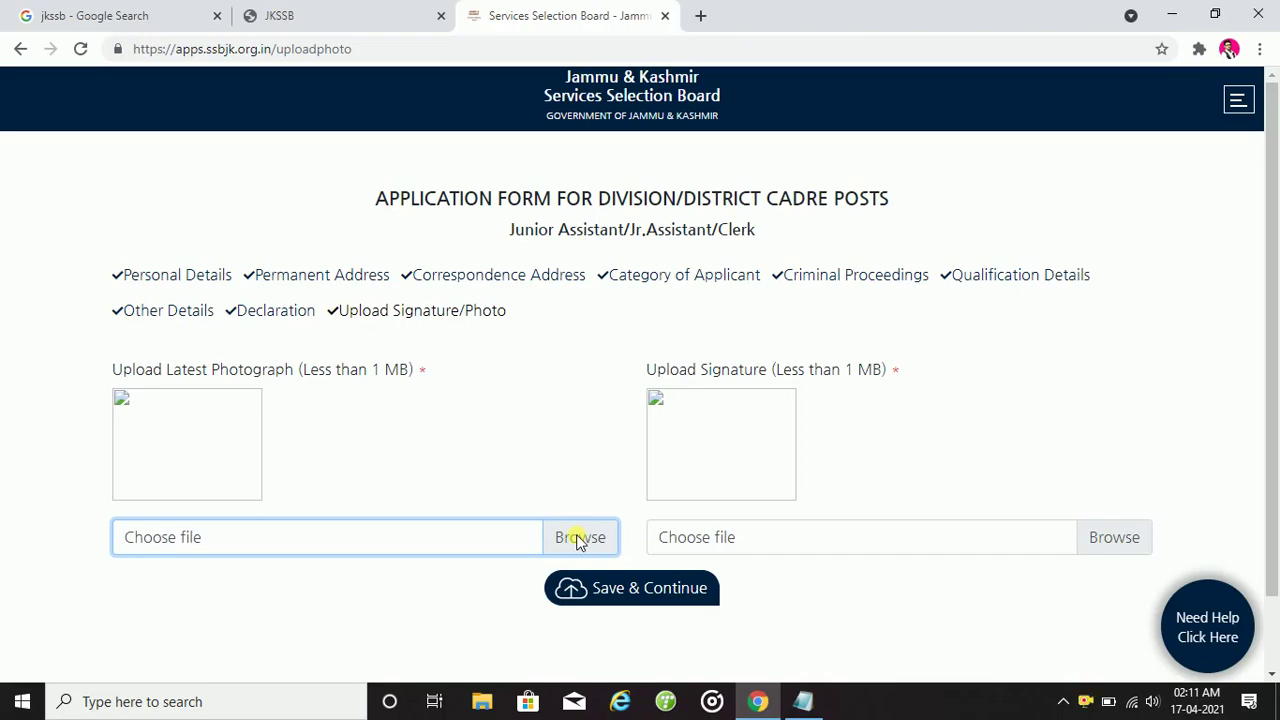
{"action": "left_click", "coordinate": [577, 540]}
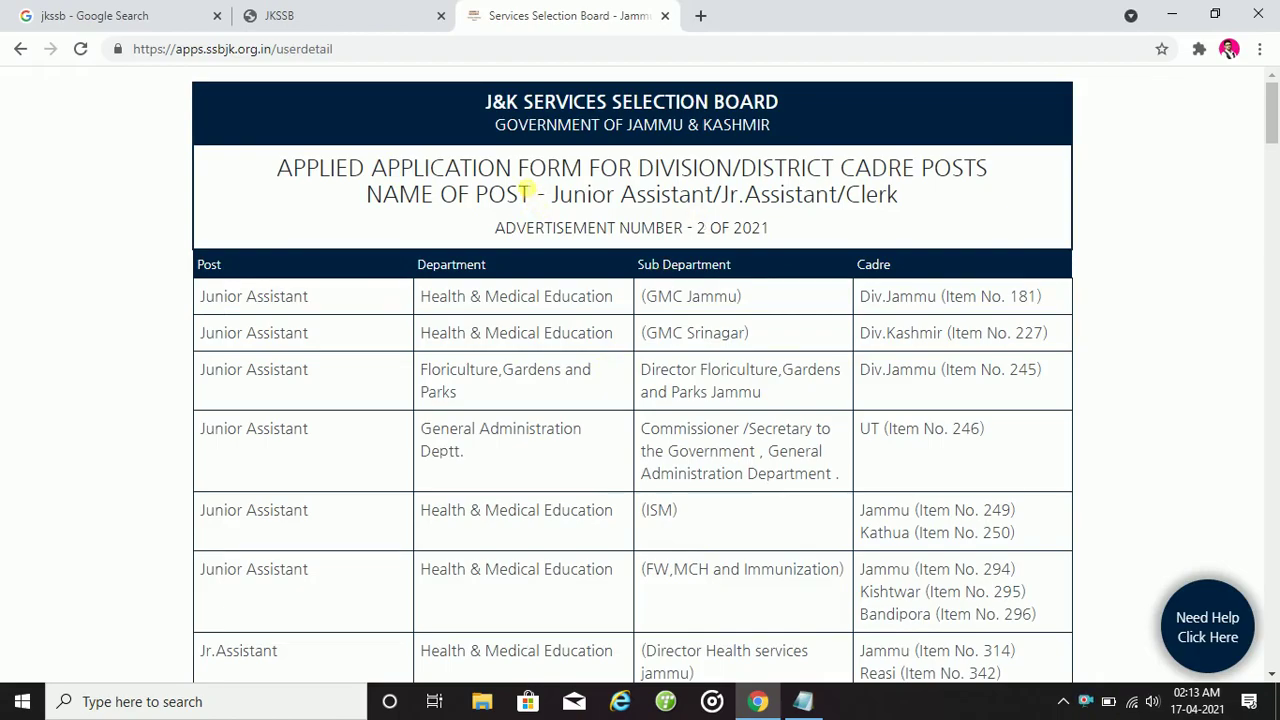
- Review the applied application form through to the other details, choose Billdesk as the payment option and proceed to payment
{"action": "double_click", "coordinate": [583, 177]}
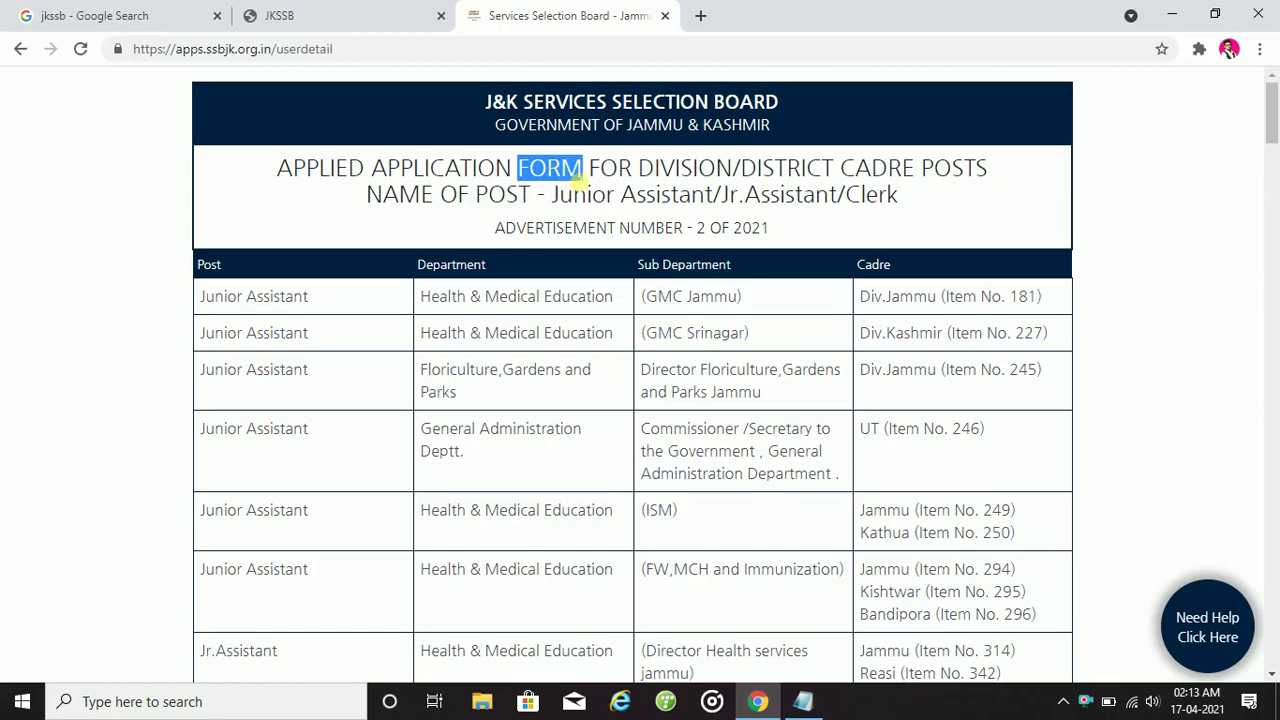
{"action": "scroll", "coordinate": [580, 182], "scroll_direction": "down", "scroll_amount": 20}
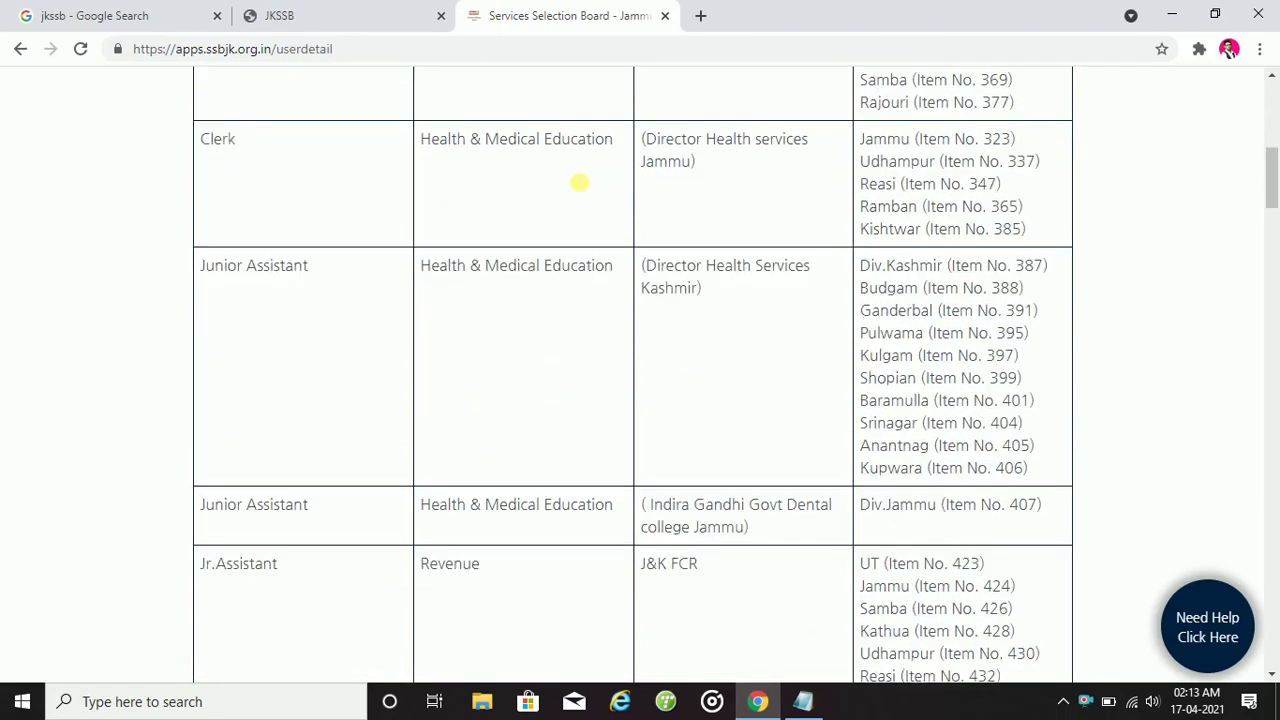
{"action": "scroll", "coordinate": [580, 182], "scroll_direction": "down", "scroll_amount": 15}
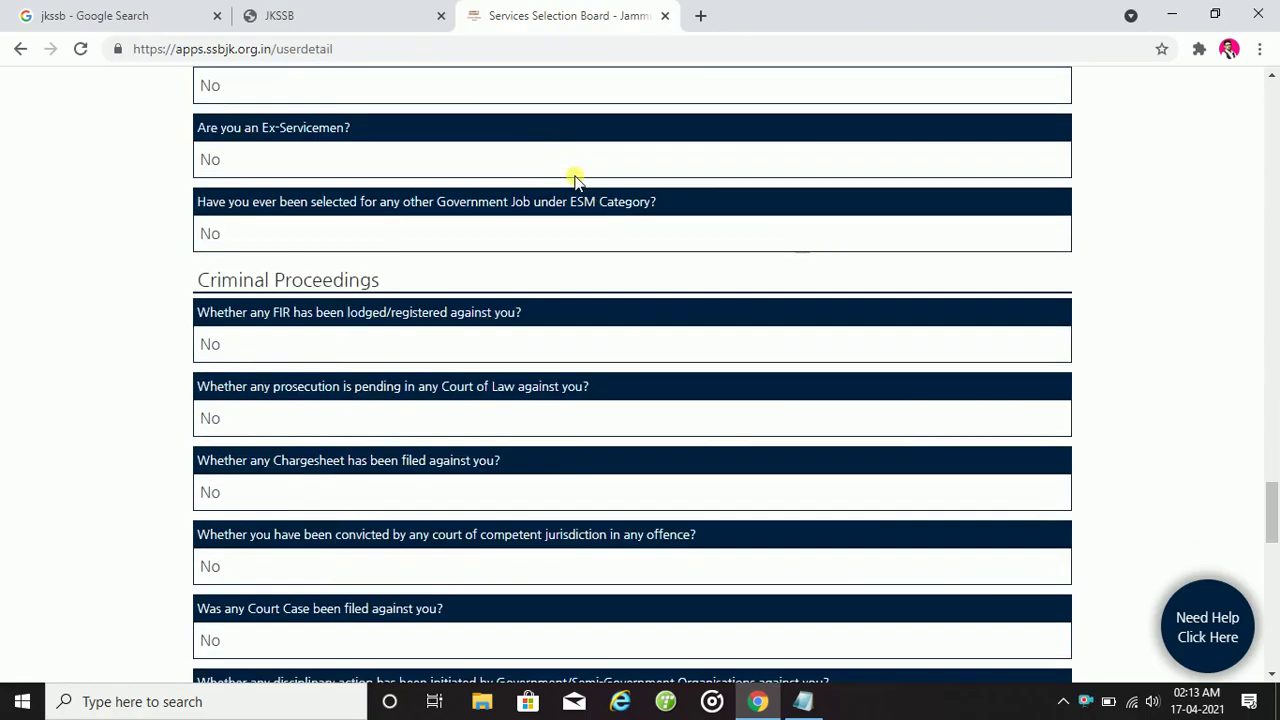
{"action": "scroll", "coordinate": [575, 180], "scroll_direction": "down", "scroll_amount": 20}
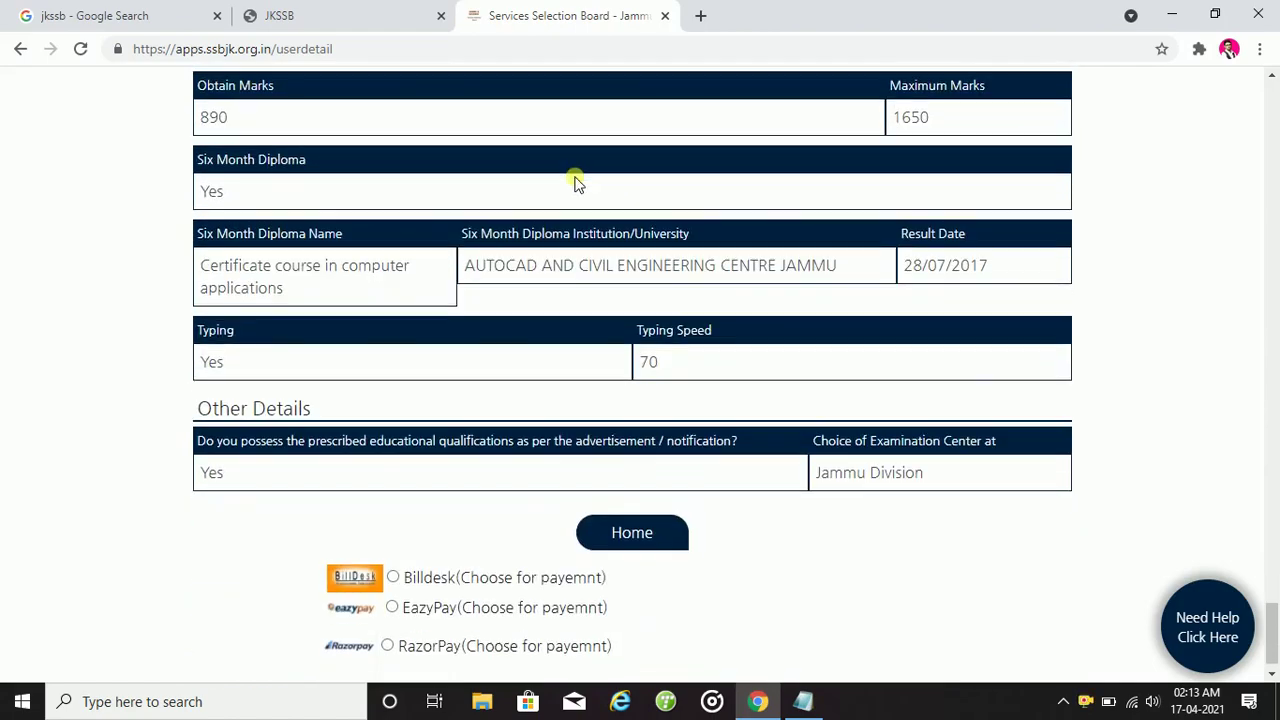
{"action": "scroll", "coordinate": [575, 182], "scroll_direction": "down", "scroll_amount": 1}
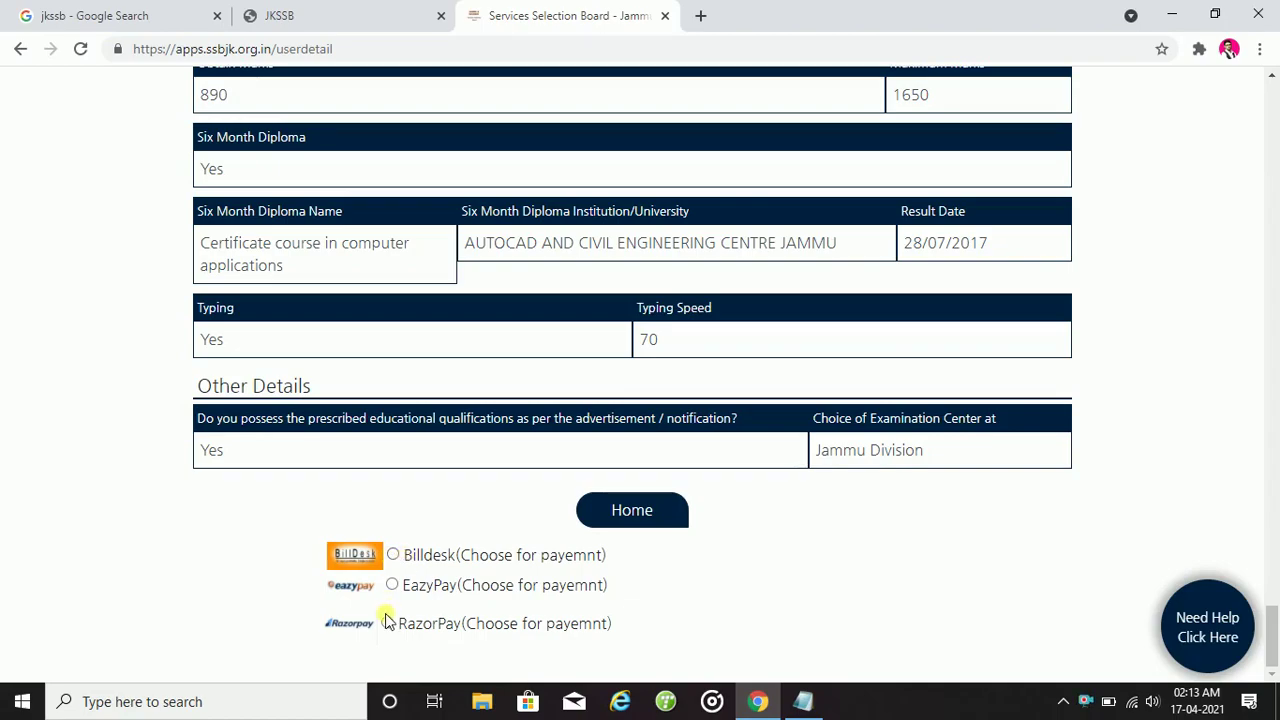
{"action": "left_click", "coordinate": [424, 565]}
{"action": "left_click", "coordinate": [394, 556]}
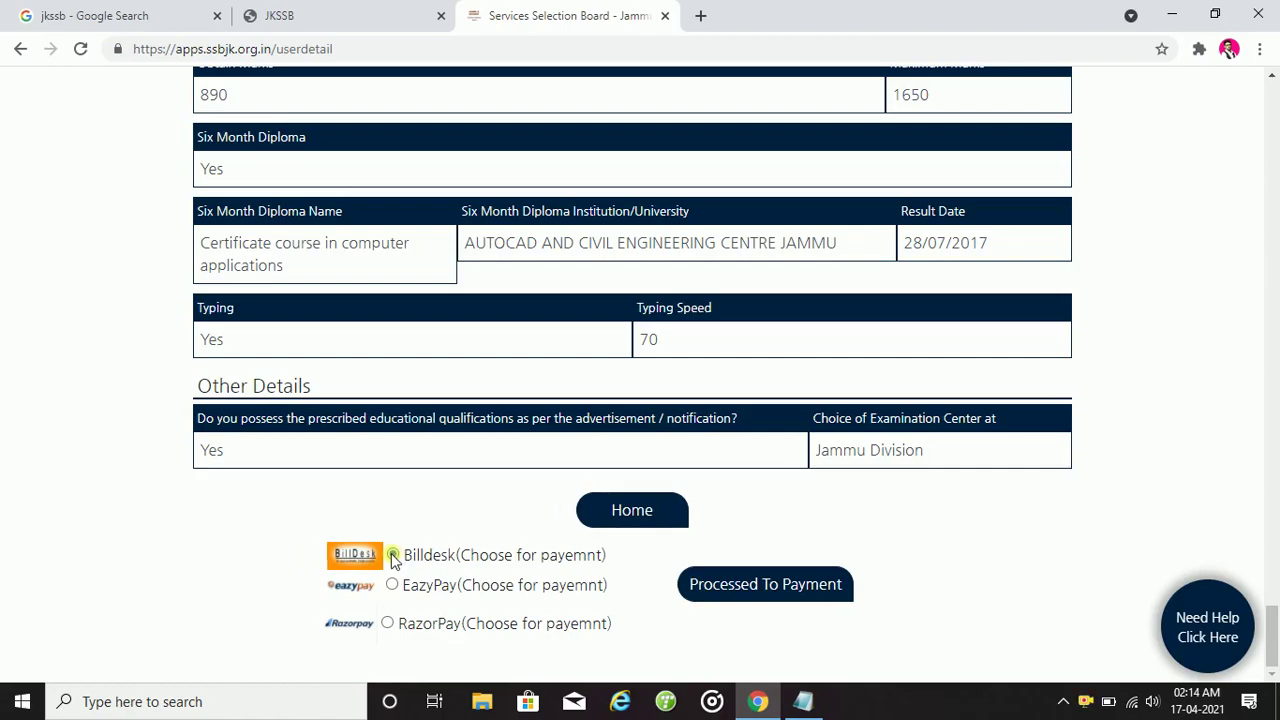
{"action": "left_click", "coordinate": [733, 590]}
{"action": "left_click", "coordinate": [741, 589]}
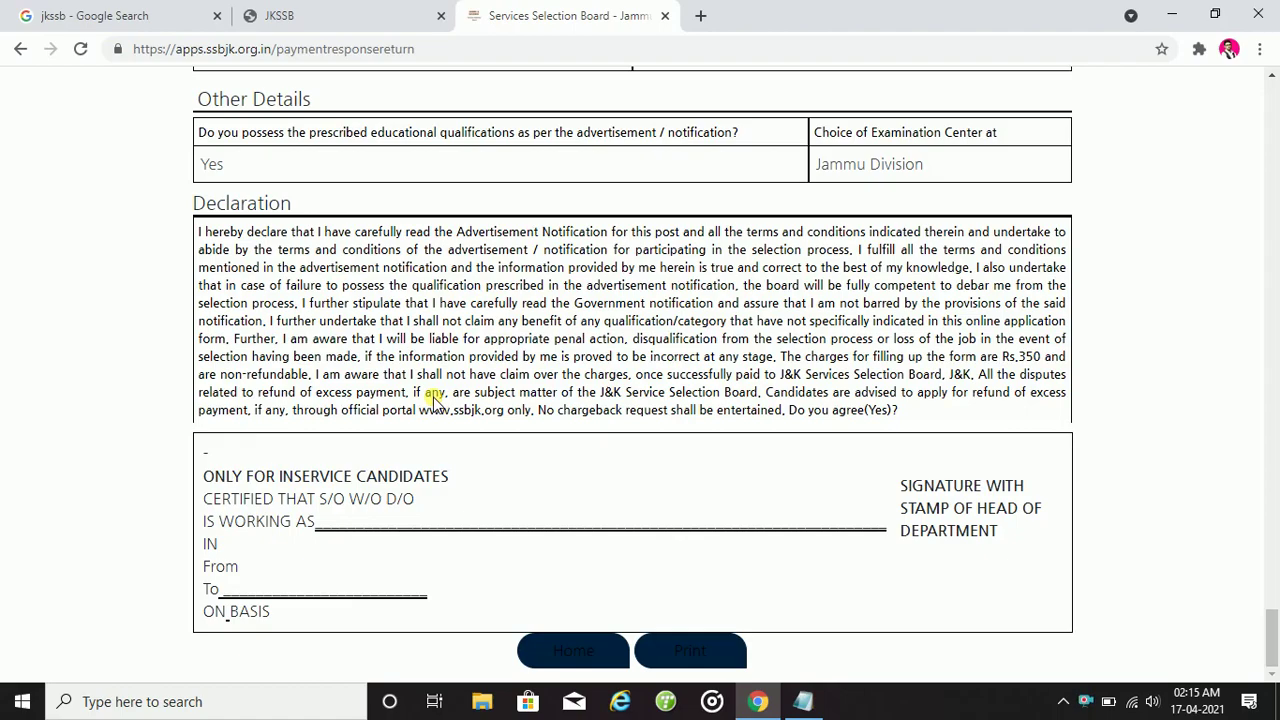
{"action": "scroll", "coordinate": [557, 354], "scroll_direction": "up", "scroll_amount": 2}
{"action": "scroll", "coordinate": [560, 360], "scroll_direction": "down", "scroll_amount": 2}
{"action": "scroll", "coordinate": [557, 354], "scroll_direction": "up", "scroll_amount": 1}
{"action": "scroll", "coordinate": [557, 354], "scroll_direction": "down", "scroll_amount": 1}
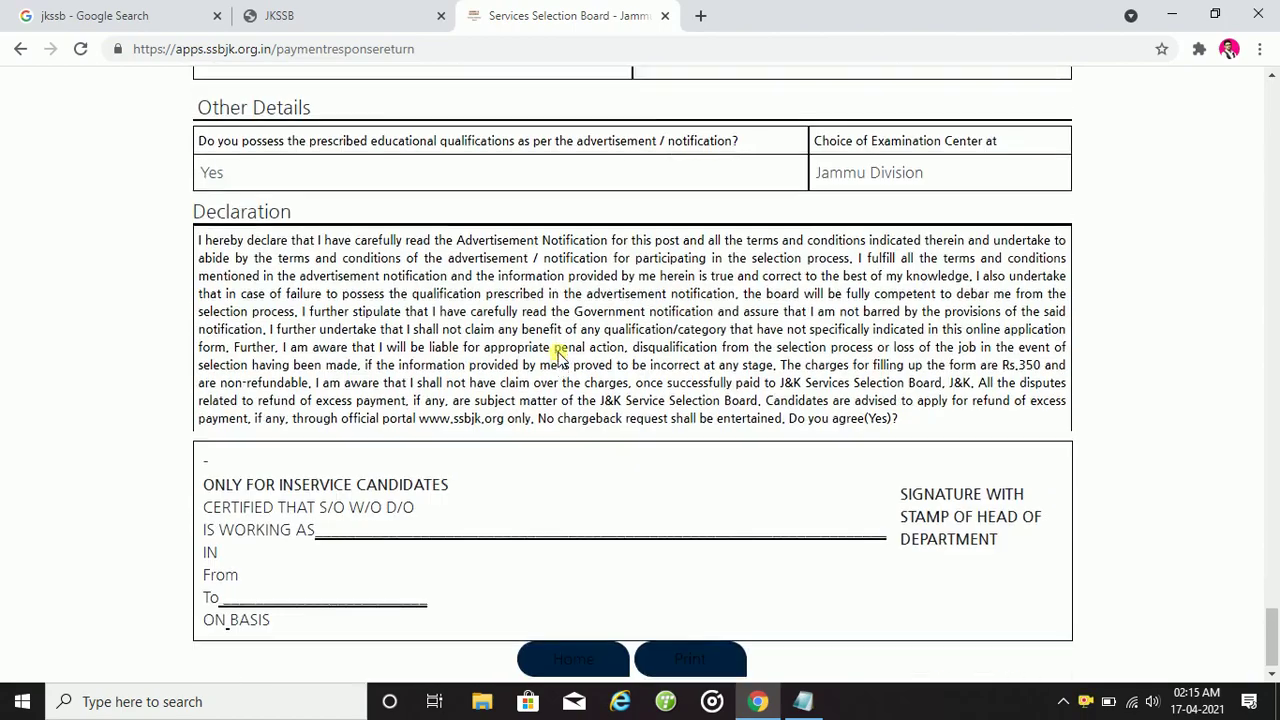